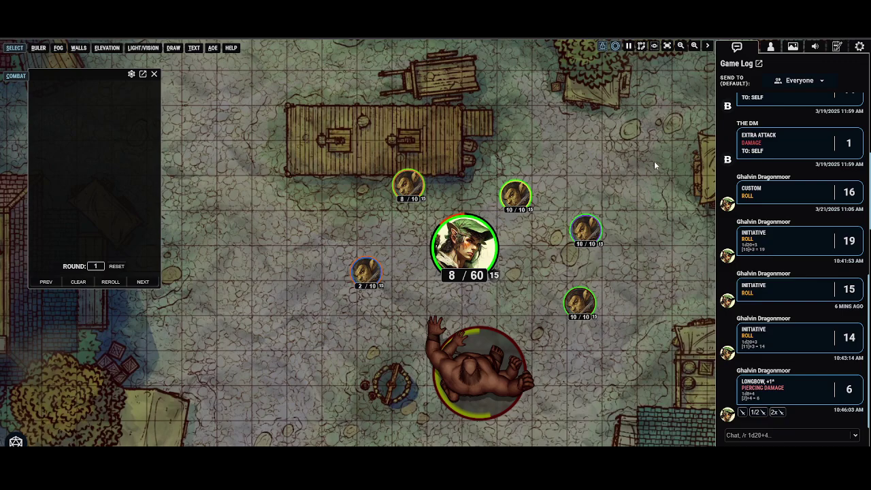
Close the empty combat tracker and zoom the map in on the ranger, goblins and bear
{"action": "left_click", "coordinate": [154, 74]}
{"action": "left_click_drag", "start_coordinate": [613, 200], "coordinate": [490, 177]}
{"action": "scroll", "coordinate": [473, 179], "scroll_direction": "up", "scroll_amount": 2}
{"action": "left_click_drag", "start_coordinate": [389, 266], "coordinate": [379, 211]}
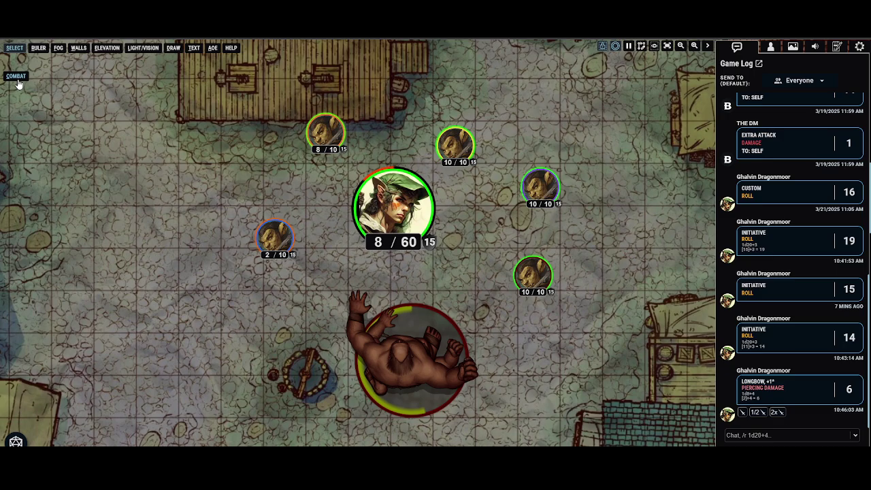
Reopen the combat tracker, try it as a pop-out window, then dock it back on the page
{"action": "left_click", "coordinate": [17, 77]}
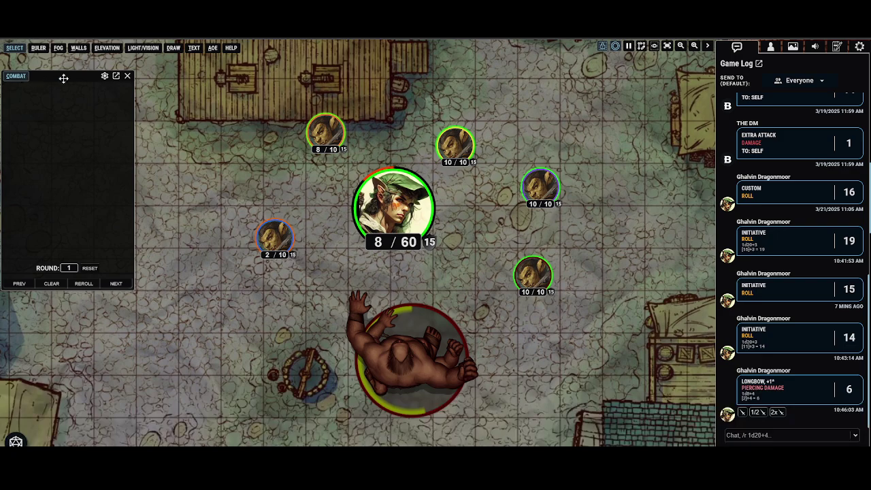
{"action": "left_click_drag", "start_coordinate": [63, 79], "coordinate": [113, 78]}
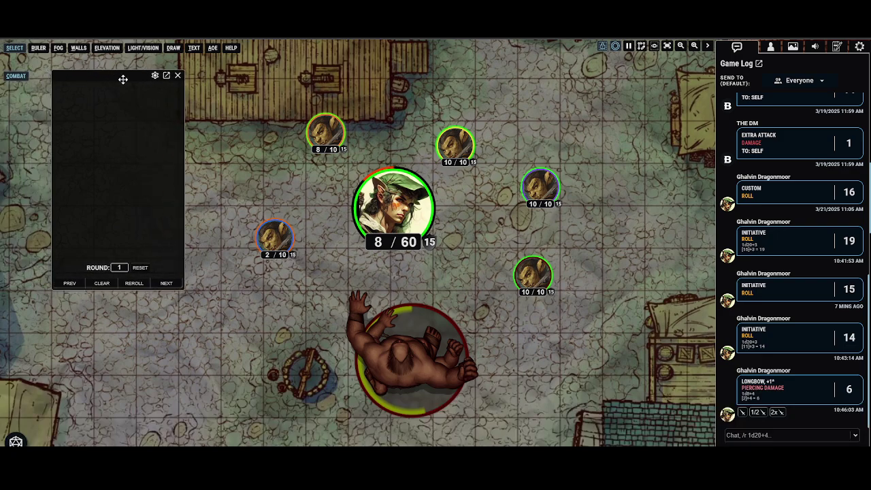
{"action": "left_click", "coordinate": [168, 75]}
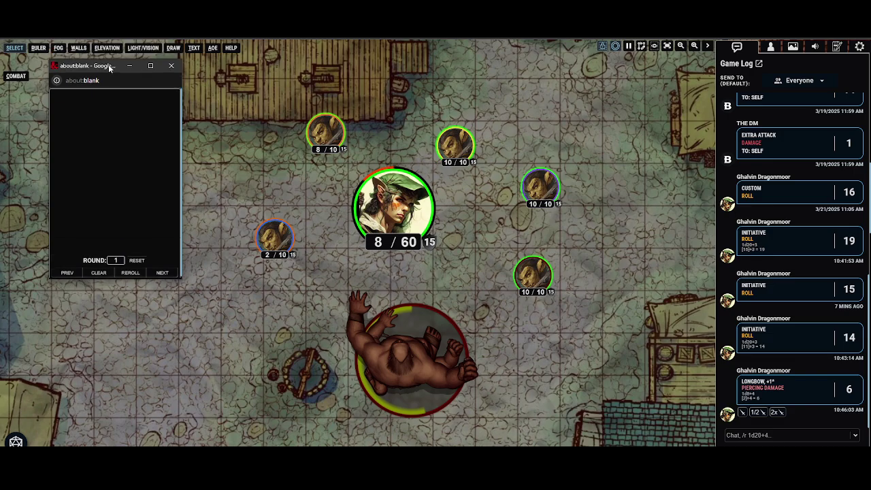
{"action": "left_click", "coordinate": [171, 69]}
{"action": "left_click", "coordinate": [21, 76]}
{"action": "left_click_drag", "start_coordinate": [59, 76], "coordinate": [99, 79]}
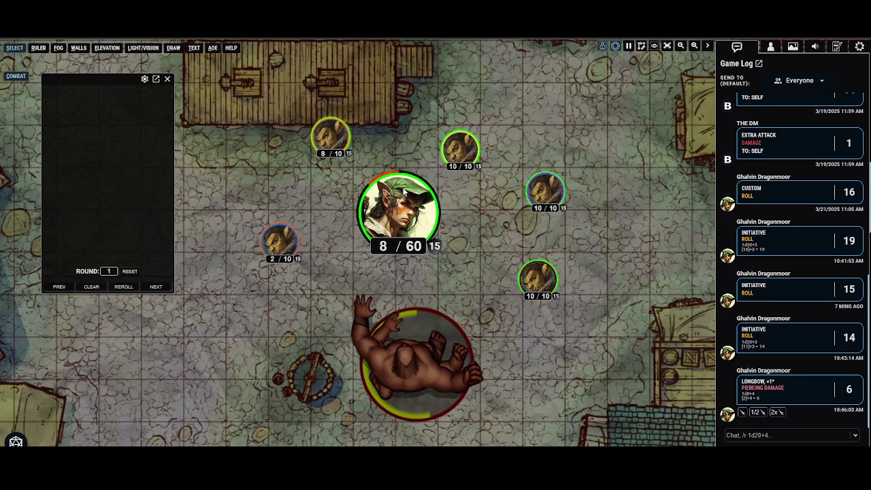
Roll the ranger's Initiative +3 from her character sheet, placing her in the tracker at 16.16
{"action": "right_click", "coordinate": [402, 192]}
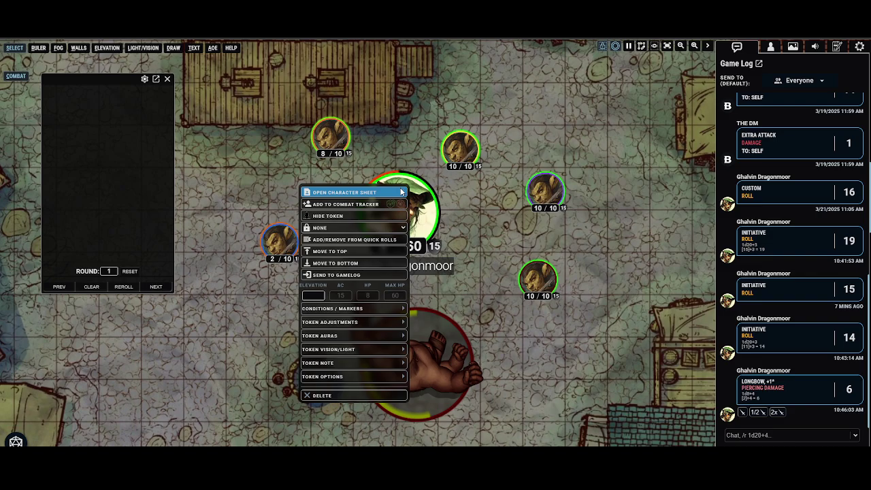
{"action": "left_click", "coordinate": [401, 192]}
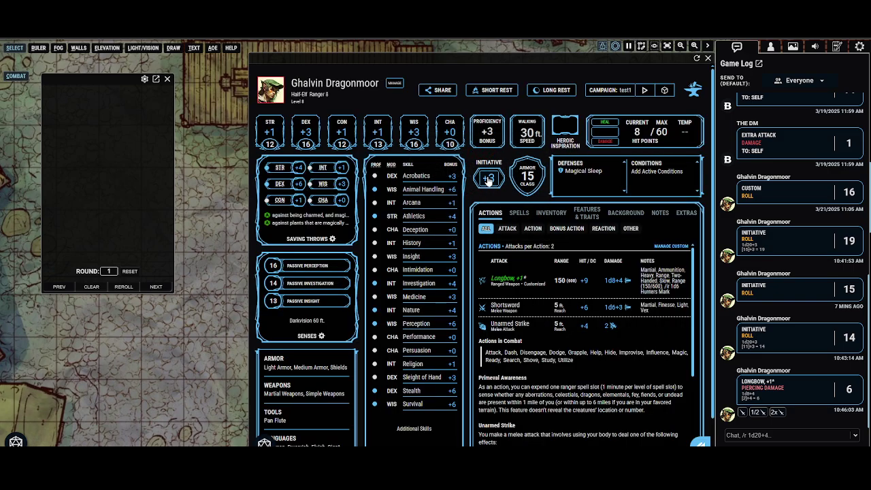
{"action": "left_click", "coordinate": [490, 179]}
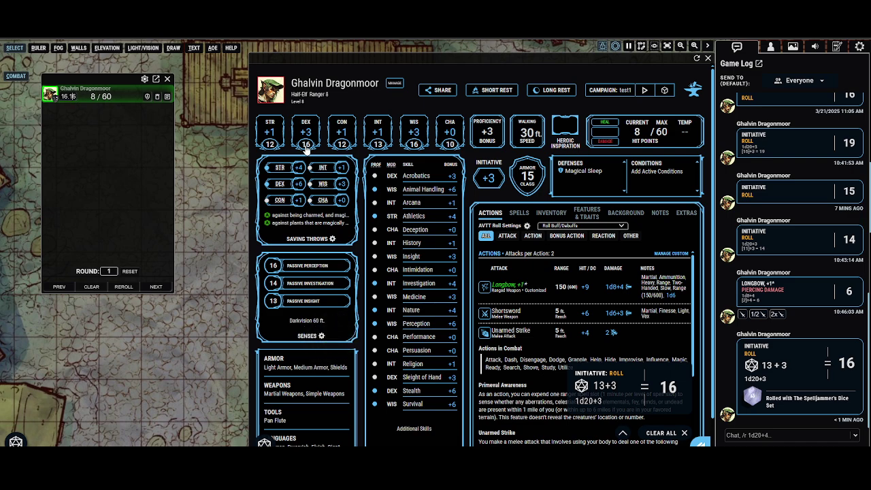
{"action": "left_click", "coordinate": [145, 80]}
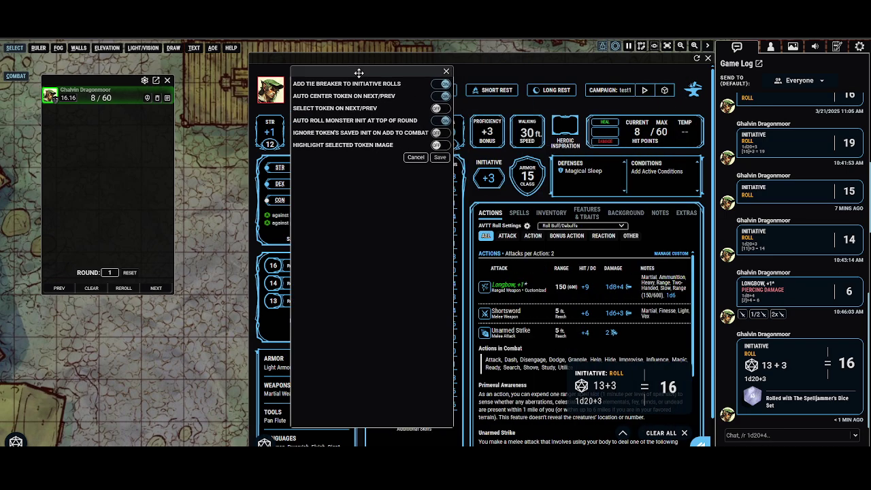
Close the ranger's character sheet window
{"action": "left_click", "coordinate": [709, 59]}
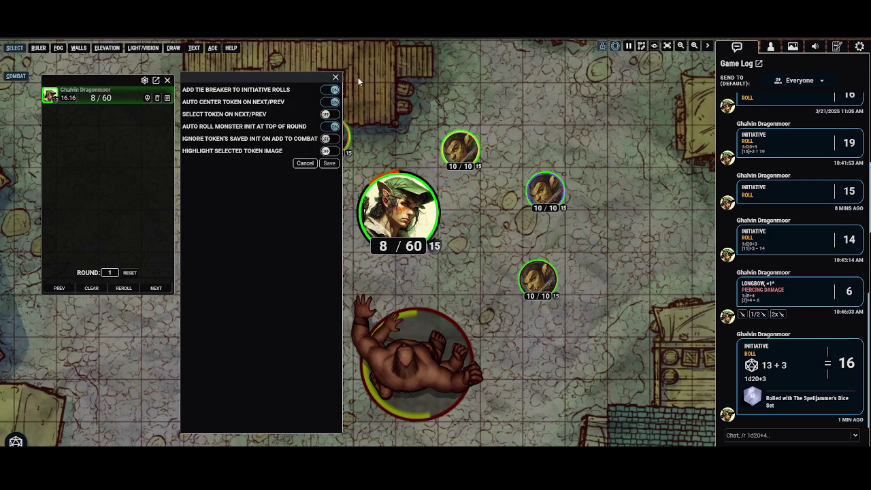
Close the tracker settings and select all five Goblin Warrior tokens to bring up their actions
{"action": "left_click", "coordinate": [336, 77]}
{"action": "left_click", "coordinate": [292, 235]}
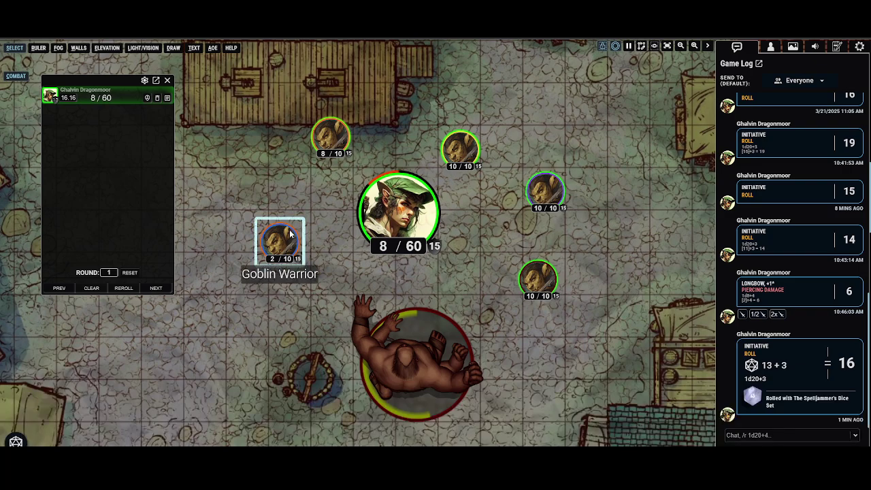
{"action": "left_click", "coordinate": [331, 136], "text": "shift"}
{"action": "left_click", "coordinate": [458, 148], "text": "shift"}
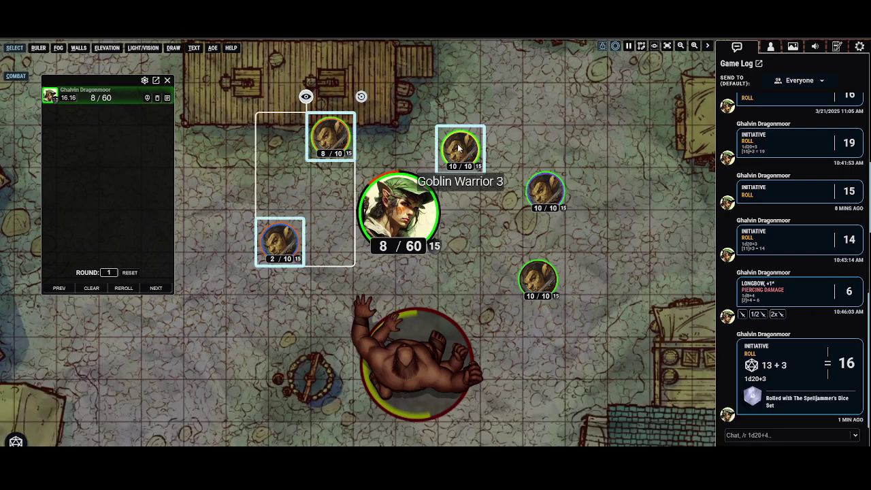
{"action": "left_click", "coordinate": [545, 185], "text": "shift"}
{"action": "left_click", "coordinate": [548, 286], "text": "shift"}
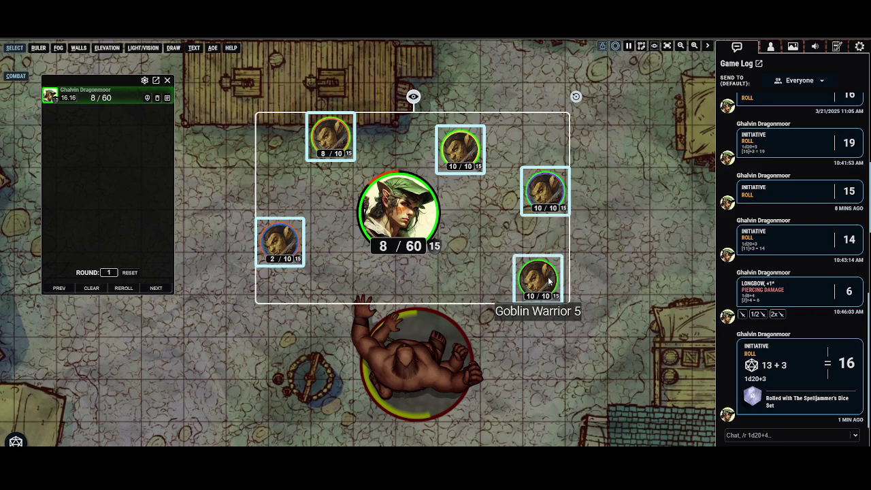
{"action": "left_click_drag", "start_coordinate": [637, 126], "coordinate": [449, 288]}
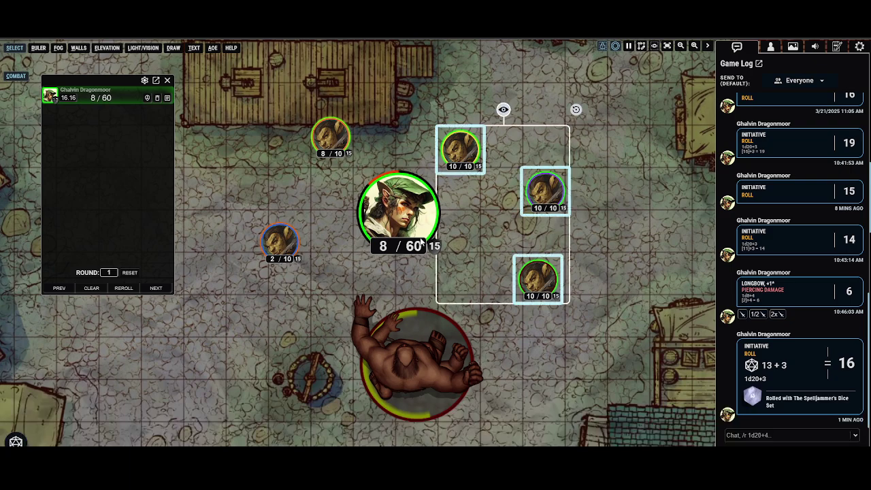
{"action": "left_click", "coordinate": [332, 139], "text": "shift"}
{"action": "left_click", "coordinate": [281, 239], "text": "shift"}
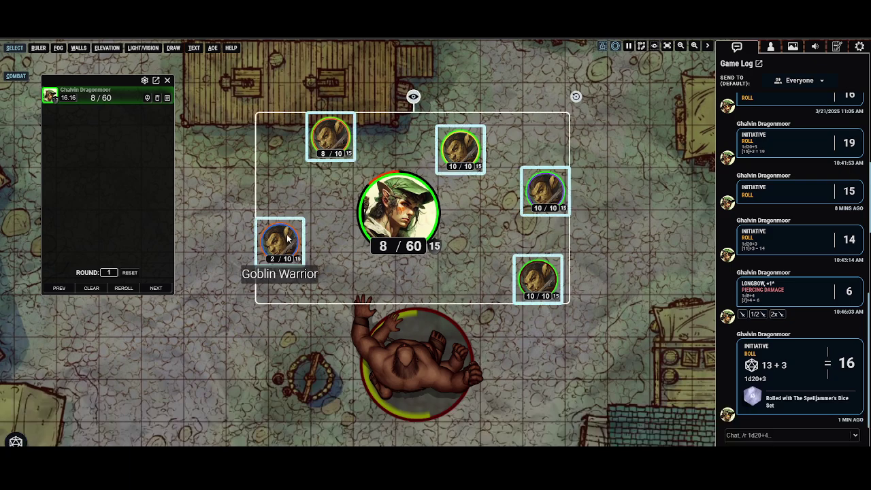
{"action": "right_click", "coordinate": [285, 238]}
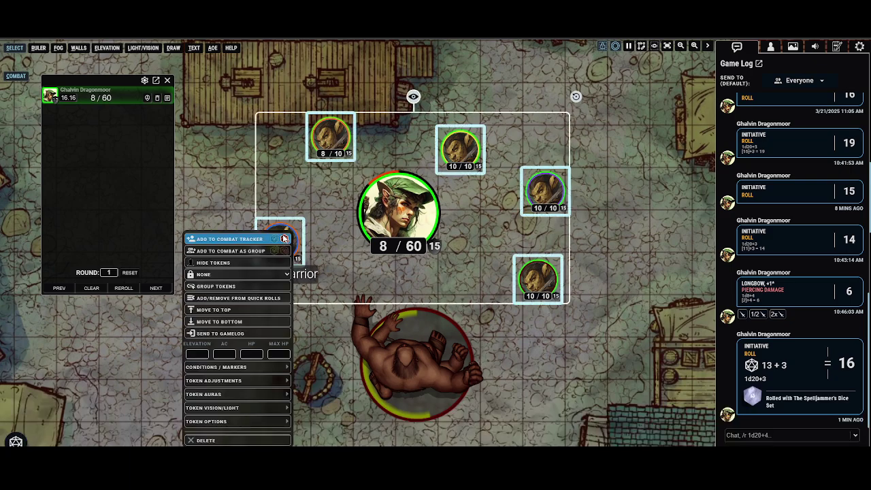
Add the goblins as a Goblin Warrior Group at 10.15 and expand it to list all five
{"action": "left_click", "coordinate": [240, 252]}
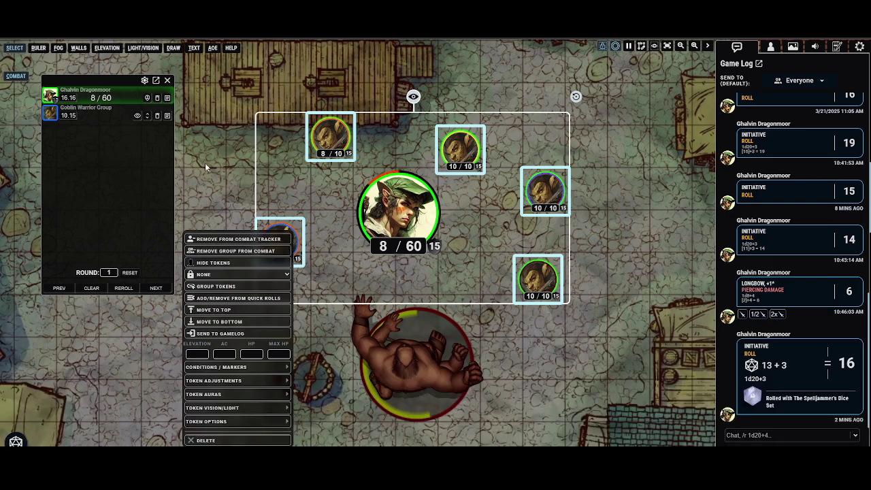
{"action": "left_click", "coordinate": [148, 117]}
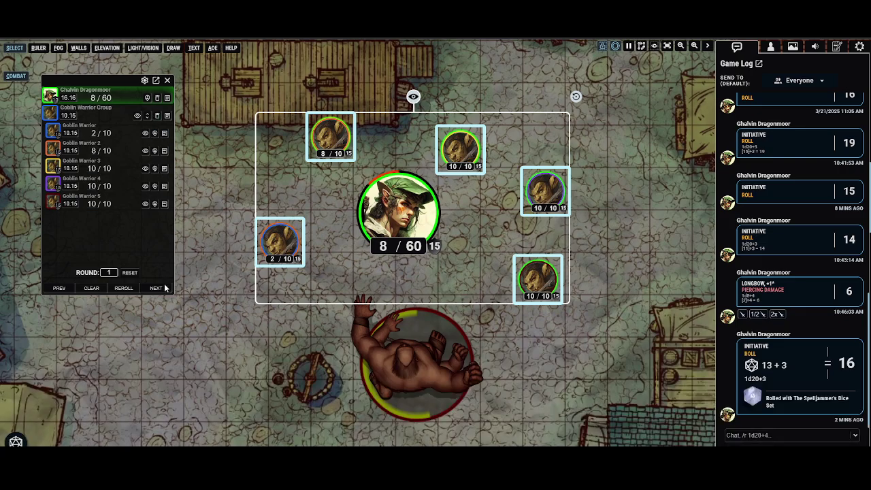
{"action": "left_click", "coordinate": [154, 134]}
{"action": "left_click", "coordinate": [156, 134]}
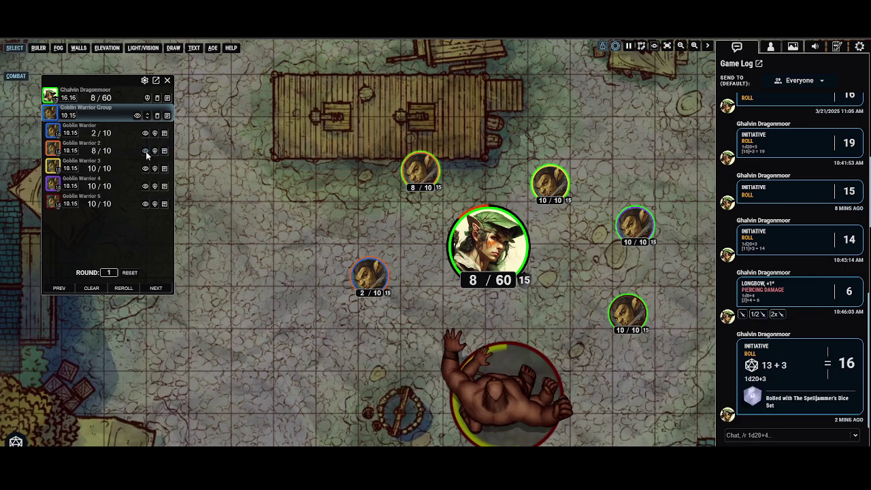
Locate Goblin Warriors 2 and 5 on the map, then bring up the bear token's actions
{"action": "left_click", "coordinate": [154, 151]}
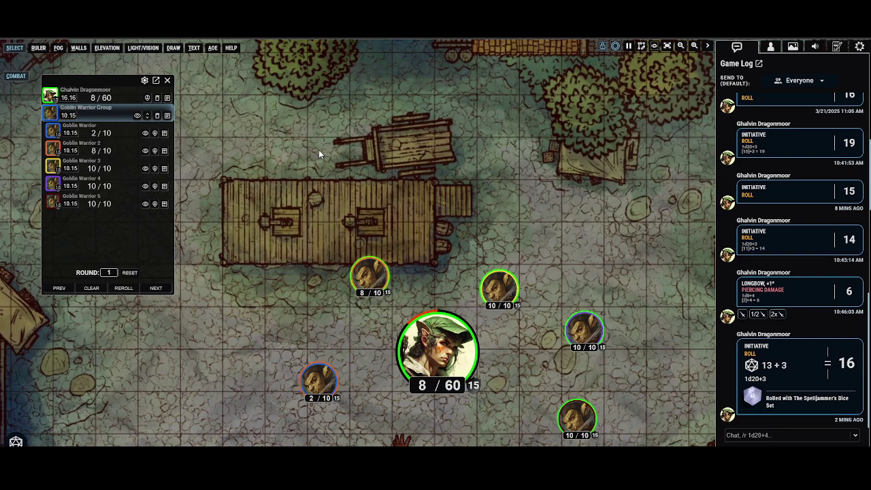
{"action": "left_click", "coordinate": [155, 203]}
{"action": "right_click", "coordinate": [155, 204]}
{"action": "left_click", "coordinate": [443, 172]}
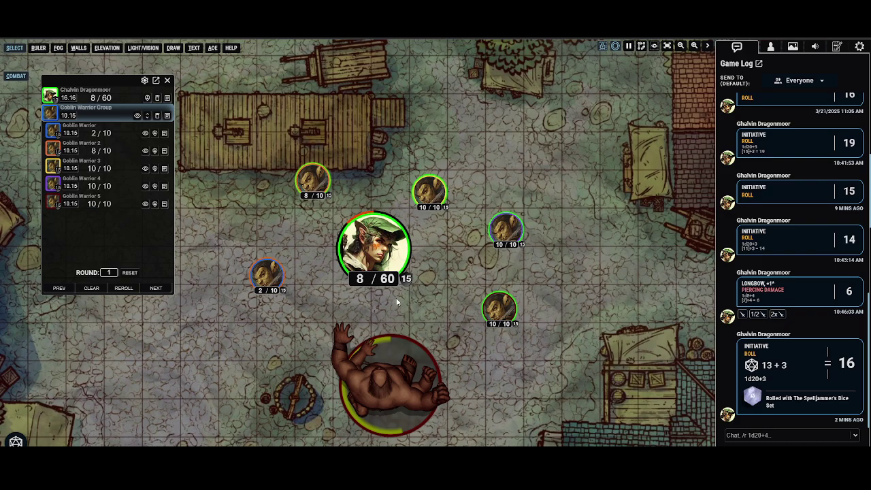
{"action": "right_click", "coordinate": [392, 387]}
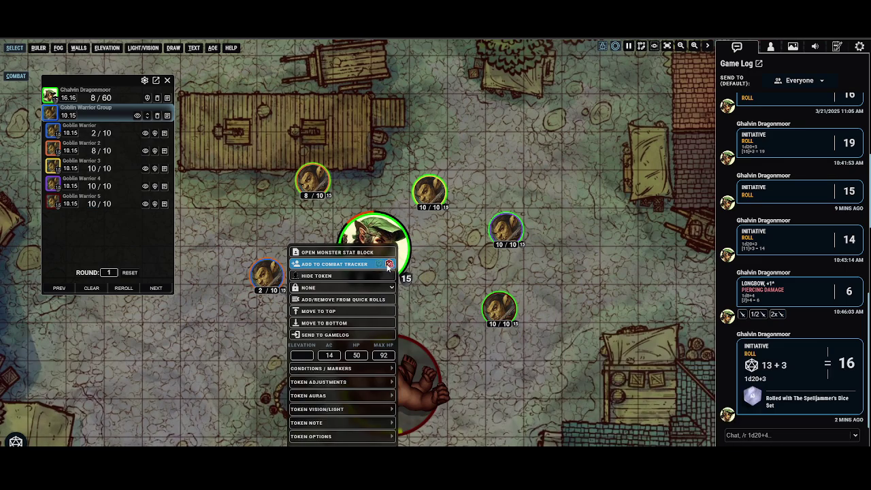
Add B'rohg to the tracker at 4.14 with 50/92 HP and step the turn to B'rohg
{"action": "left_click", "coordinate": [333, 266]}
{"action": "left_click", "coordinate": [236, 196]}
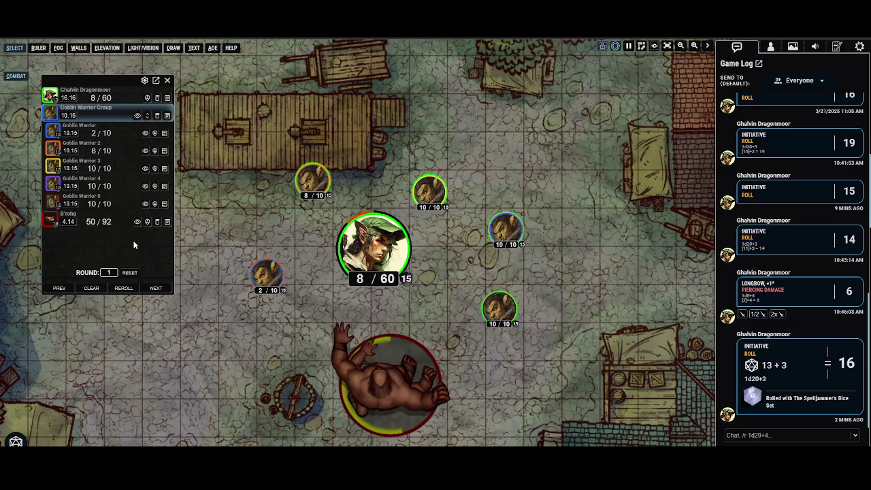
{"action": "left_click", "coordinate": [59, 288]}
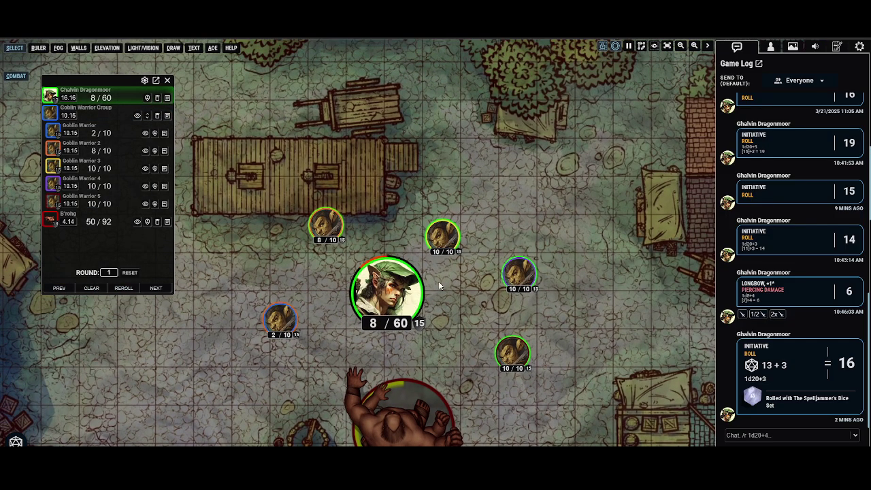
{"action": "scroll", "coordinate": [449, 293], "scroll_direction": "up", "scroll_amount": 1}
{"action": "left_click_drag", "start_coordinate": [460, 313], "coordinate": [484, 219]}
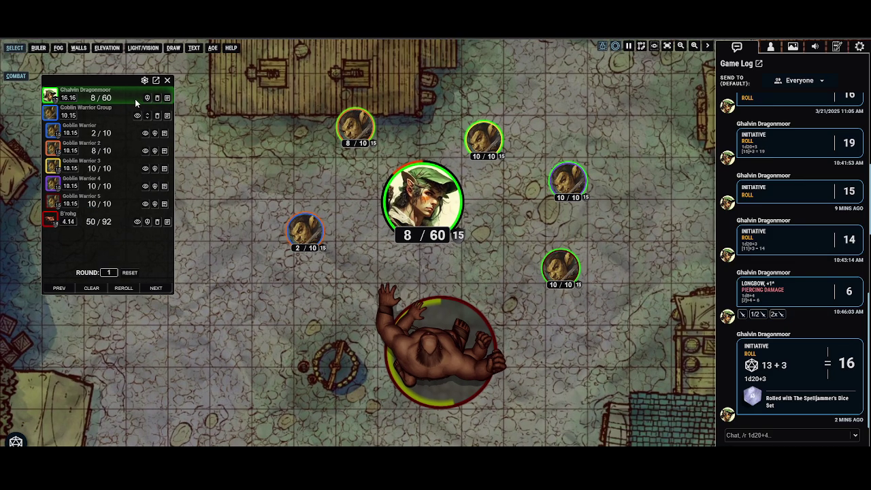
{"action": "left_click", "coordinate": [156, 288]}
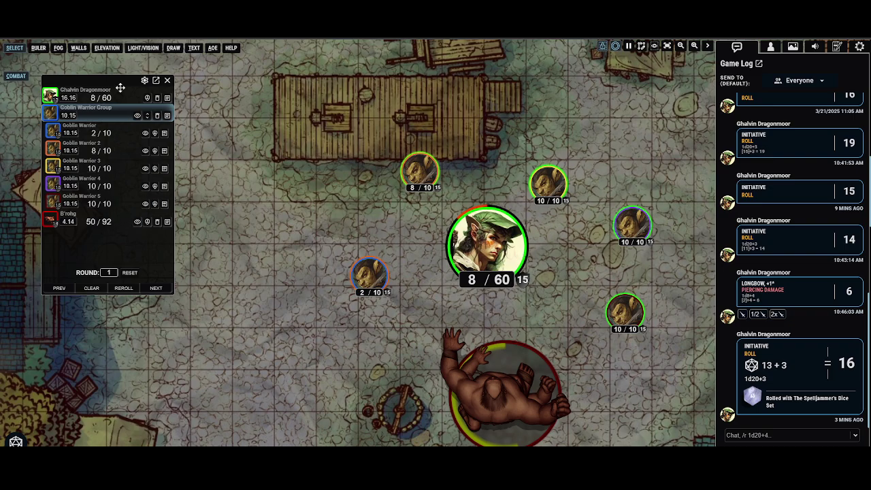
{"action": "left_click", "coordinate": [155, 288]}
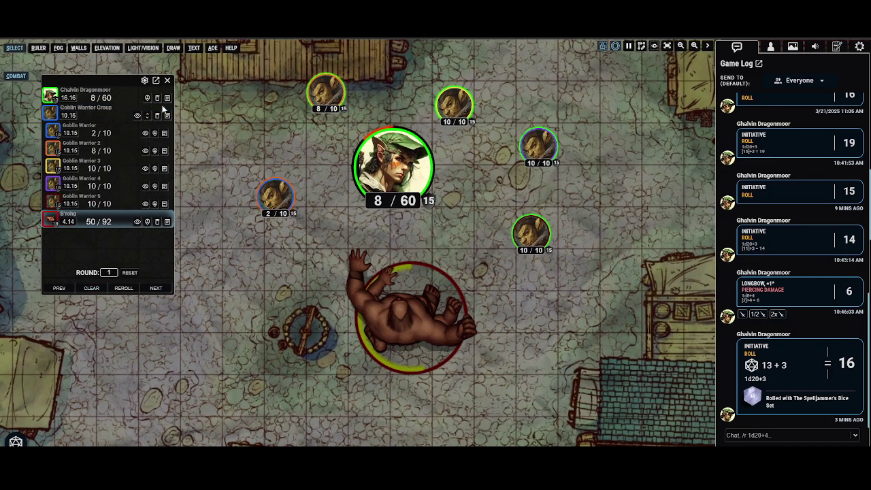
Switch Auto Roll Monster Init at Top of Round to OFF in combat settings and save
{"action": "left_click", "coordinate": [144, 81]}
{"action": "left_click_drag", "start_coordinate": [591, 80], "coordinate": [249, 79]}
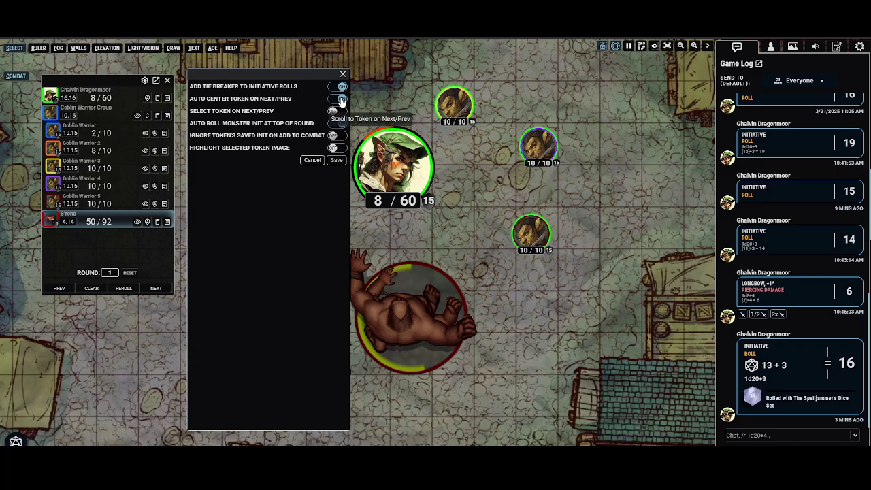
{"action": "left_click_drag", "start_coordinate": [334, 83], "coordinate": [644, 94]}
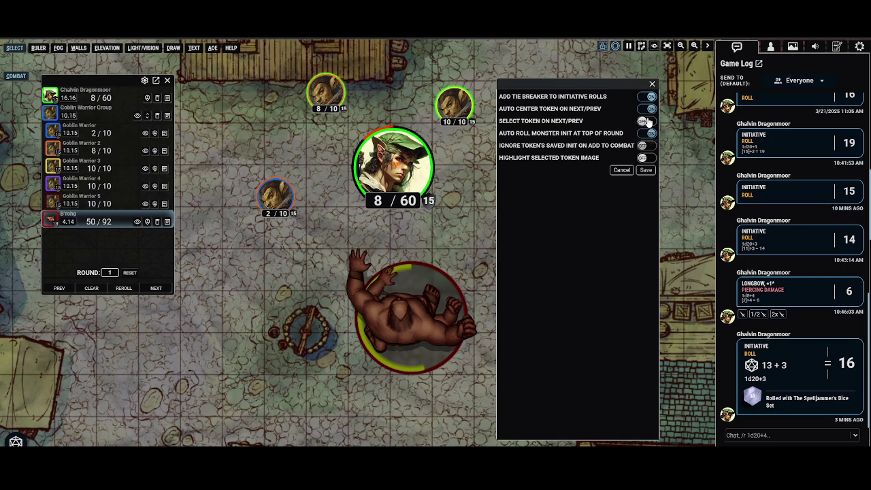
{"action": "left_click_drag", "start_coordinate": [615, 85], "coordinate": [301, 86]}
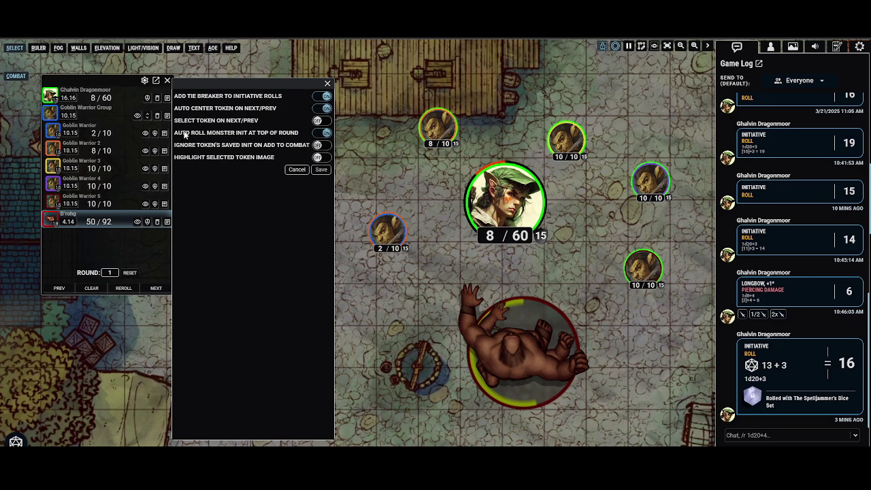
{"action": "left_click", "coordinate": [325, 136]}
{"action": "left_click", "coordinate": [322, 170]}
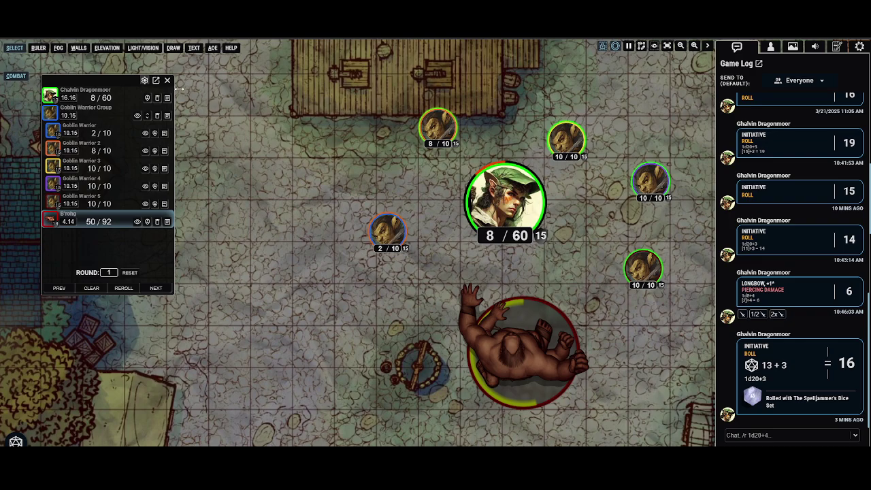
Re-save settings with monster auto-roll off and advance to round 2, goblin group leading at 17.15
{"action": "left_click", "coordinate": [145, 80]}
{"action": "left_click", "coordinate": [681, 129]}
{"action": "left_click", "coordinate": [680, 162]}
{"action": "left_click", "coordinate": [155, 288]}
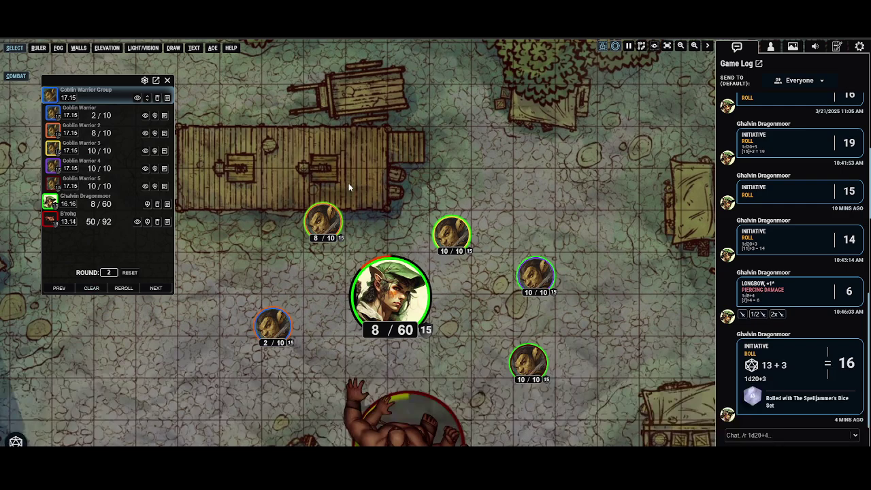
{"action": "key", "text": "shift+slash"}
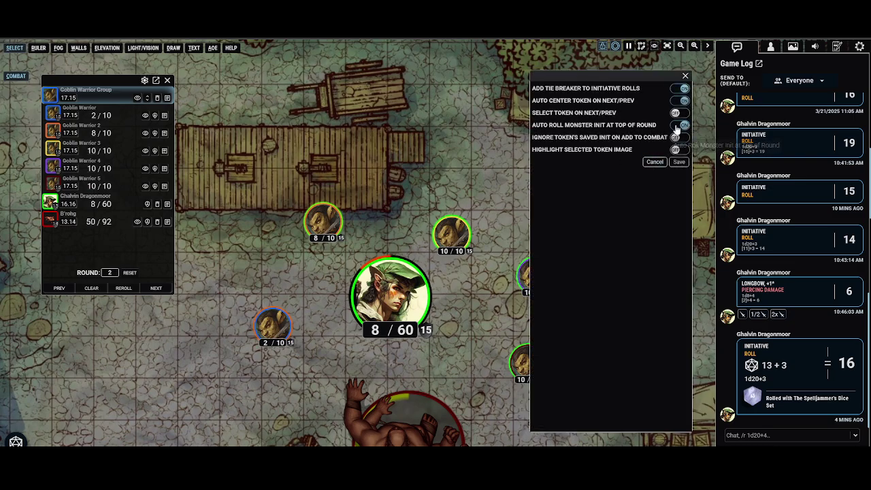
Switch Auto Roll Monster Init at Top of Round off, shifting the settings panel and map aside
{"action": "left_click", "coordinate": [680, 126]}
{"action": "left_click_drag", "start_coordinate": [591, 80], "coordinate": [559, 81]}
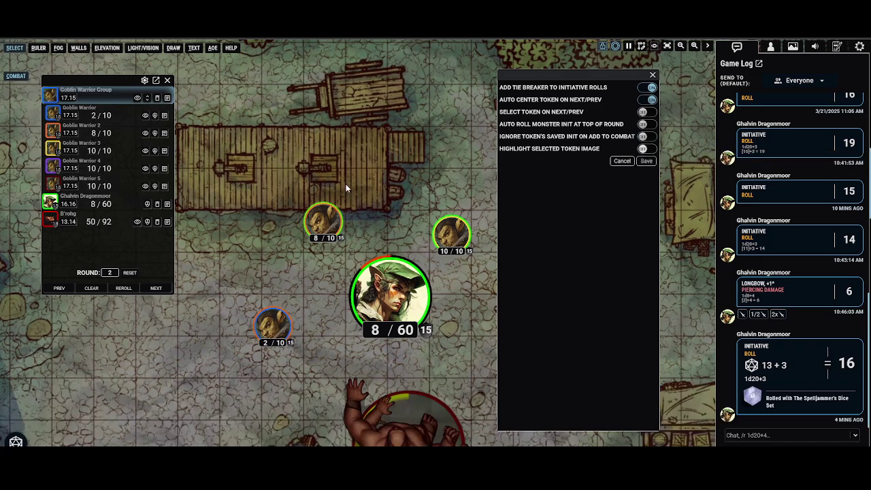
{"action": "left_click_drag", "start_coordinate": [345, 185], "coordinate": [330, 133]}
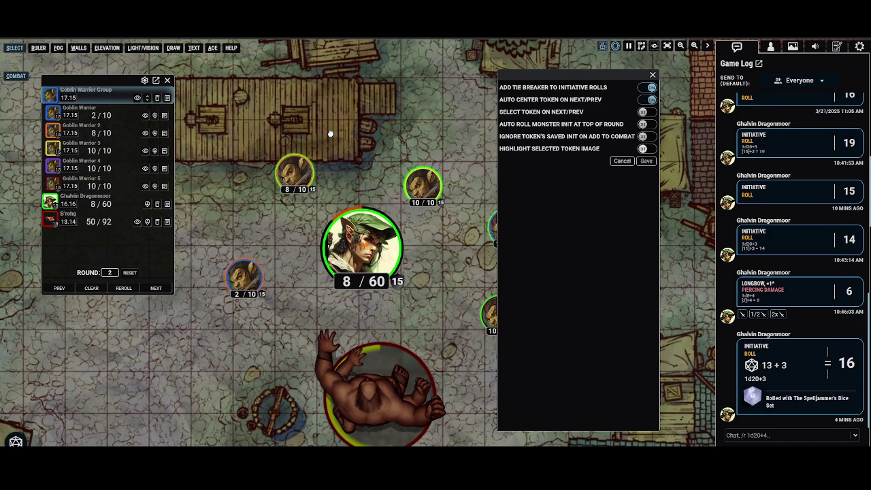
Remove and re-add Ghalvin Dragonmoor, then enable Ignore Token's Saved Init and save the settings
{"action": "left_click", "coordinate": [158, 207]}
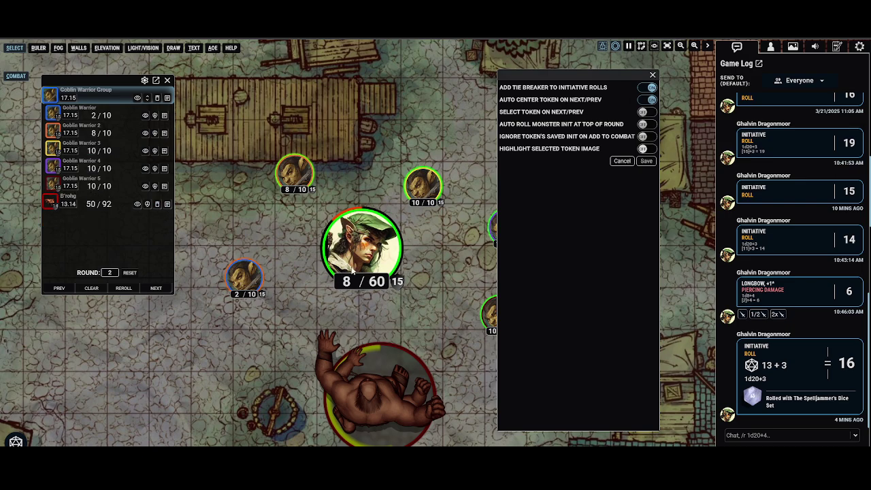
{"action": "left_click", "coordinate": [372, 239]}
{"action": "right_click", "coordinate": [368, 239]}
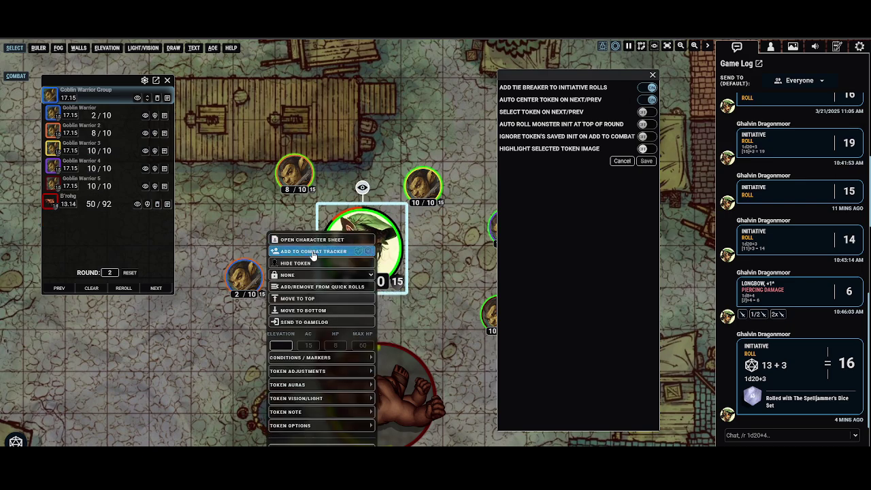
{"action": "left_click", "coordinate": [306, 251]}
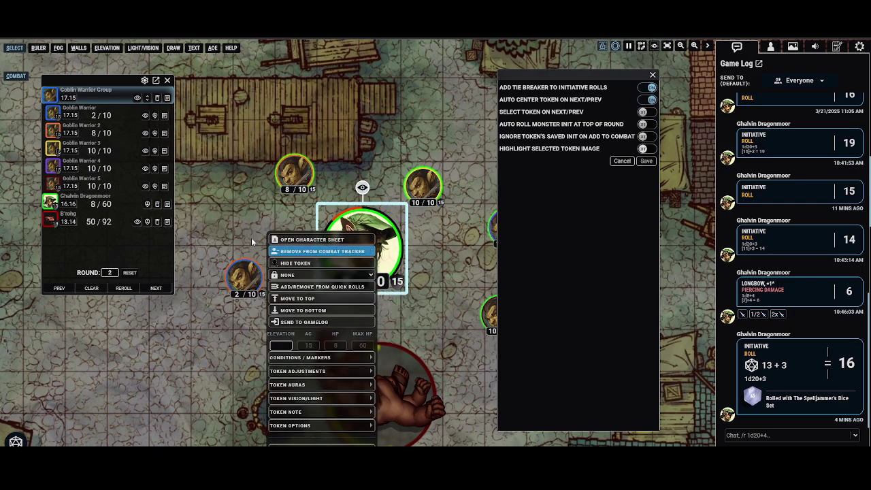
{"action": "left_click", "coordinate": [202, 251]}
{"action": "left_click", "coordinate": [645, 136]}
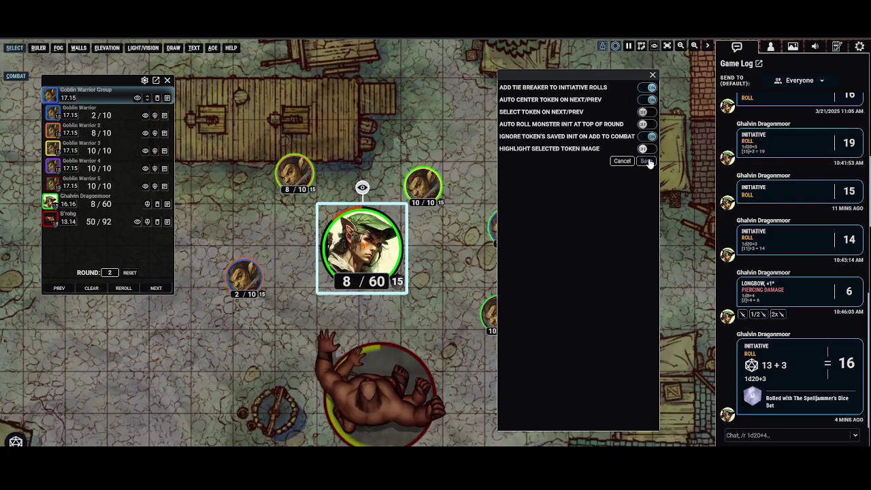
{"action": "left_click", "coordinate": [645, 162]}
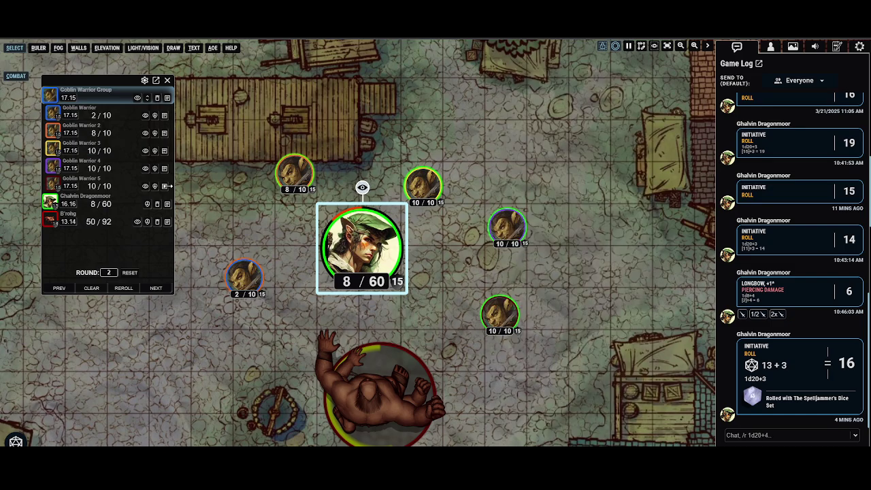
Remove and re-add Ghalvin to combat, giving him initiative 25
{"action": "left_click", "coordinate": [157, 203]}
{"action": "right_click", "coordinate": [356, 240]}
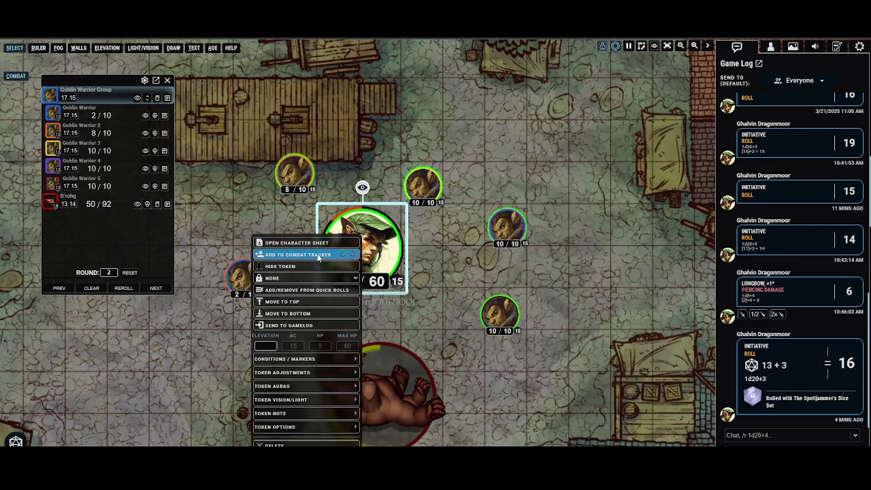
{"action": "left_click", "coordinate": [318, 256]}
{"action": "left_click", "coordinate": [222, 221]}
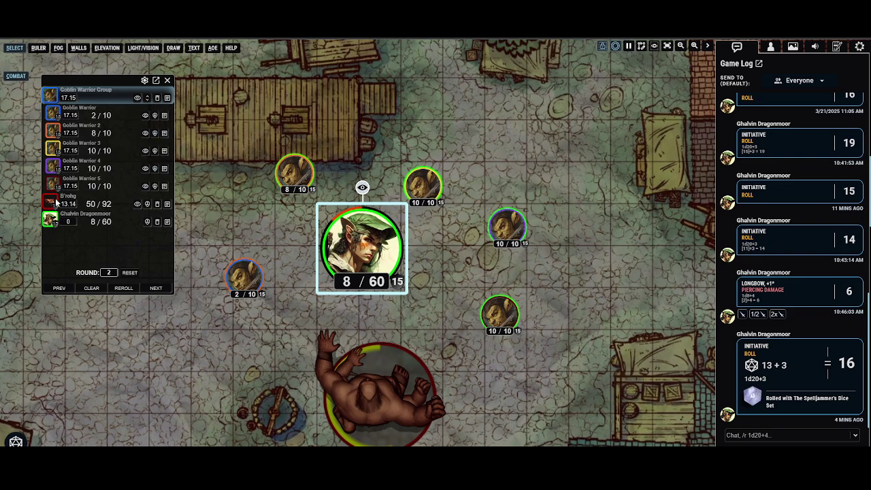
{"action": "type", "text": "25.16"}
{"action": "left_click", "coordinate": [255, 241]}
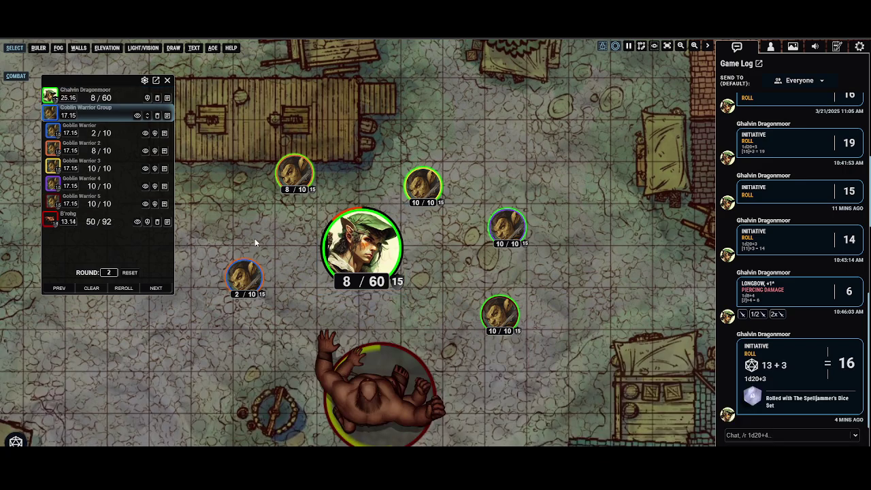
Turn Ignore Token's Saved Init on Add to Combat off and save the combat settings
{"action": "left_click", "coordinate": [144, 80]}
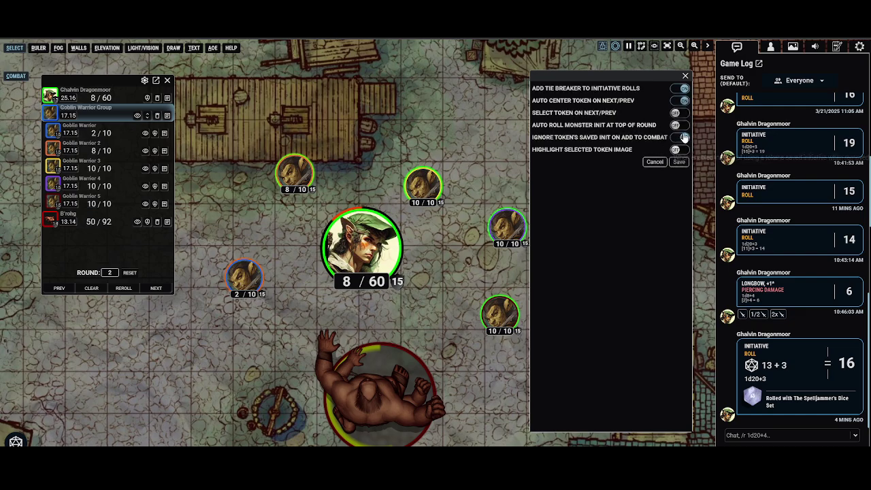
{"action": "left_click_drag", "start_coordinate": [616, 139], "coordinate": [322, 128]}
{"action": "left_click", "coordinate": [392, 126]}
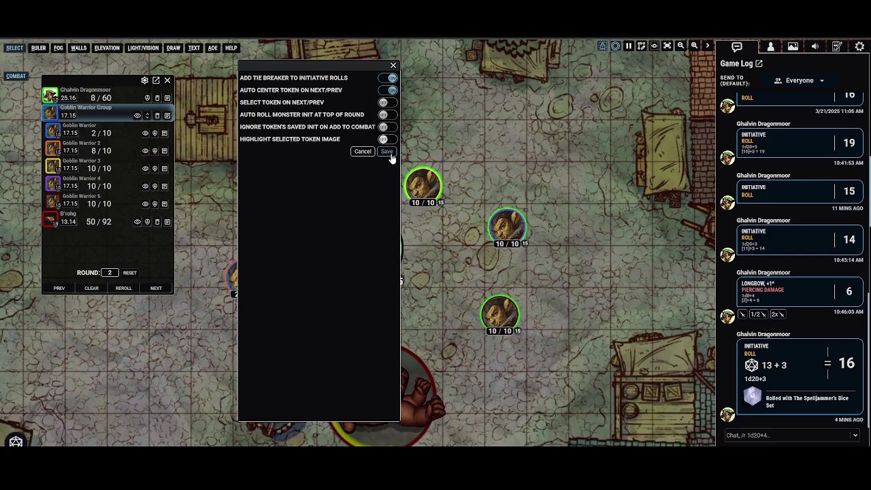
{"action": "left_click_drag", "start_coordinate": [320, 70], "coordinate": [270, 86]}
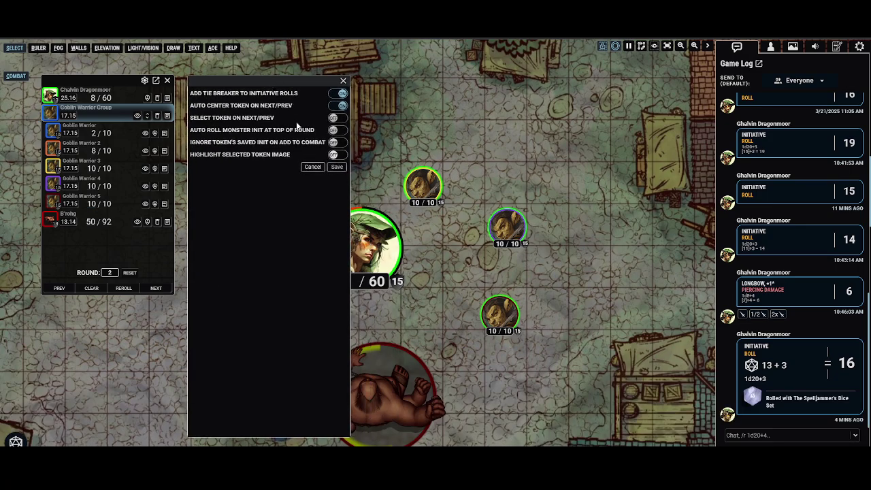
{"action": "left_click", "coordinate": [338, 169]}
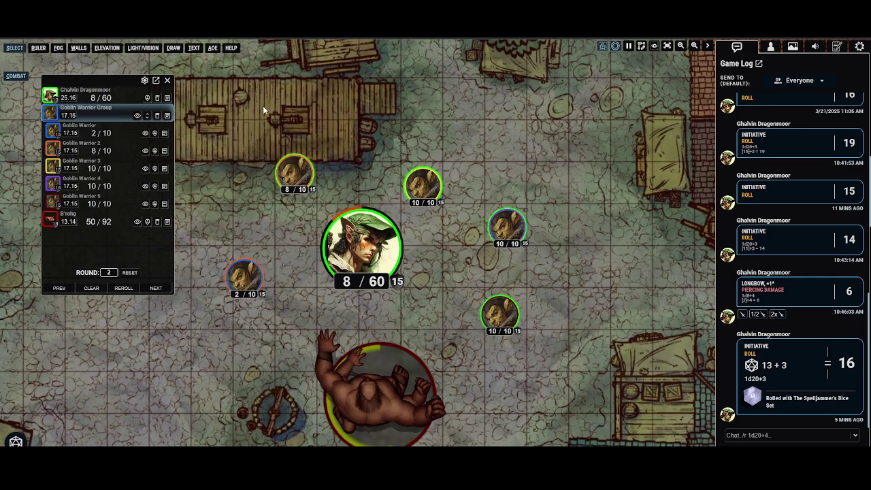
Remove Ghalvin Dragonmoor's tracker row and add his token back to the combat tracker
{"action": "left_click_drag", "start_coordinate": [124, 78], "coordinate": [143, 77]}
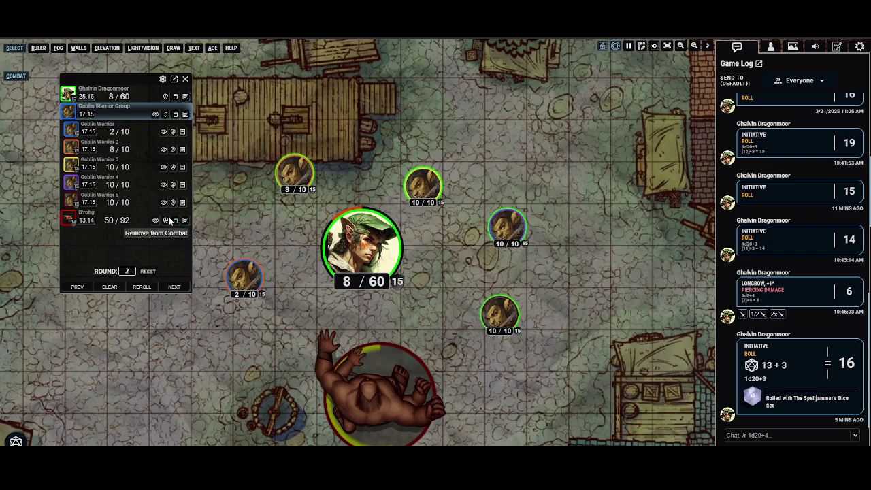
{"action": "left_click", "coordinate": [175, 96]}
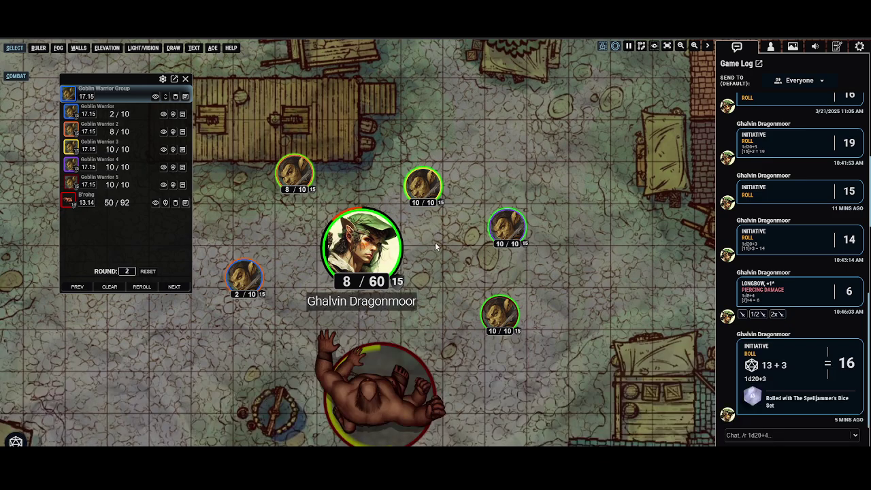
{"action": "right_click", "coordinate": [338, 239]}
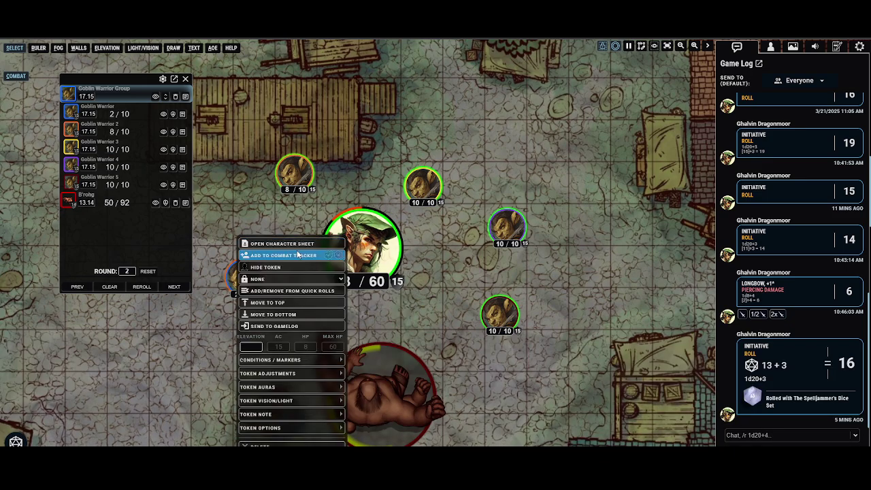
{"action": "left_click", "coordinate": [291, 255]}
{"action": "left_click", "coordinate": [95, 62]}
Reroll initiative for all combatants, then clear the tracker back to round 1
{"action": "left_click_drag", "start_coordinate": [115, 82], "coordinate": [106, 80]}
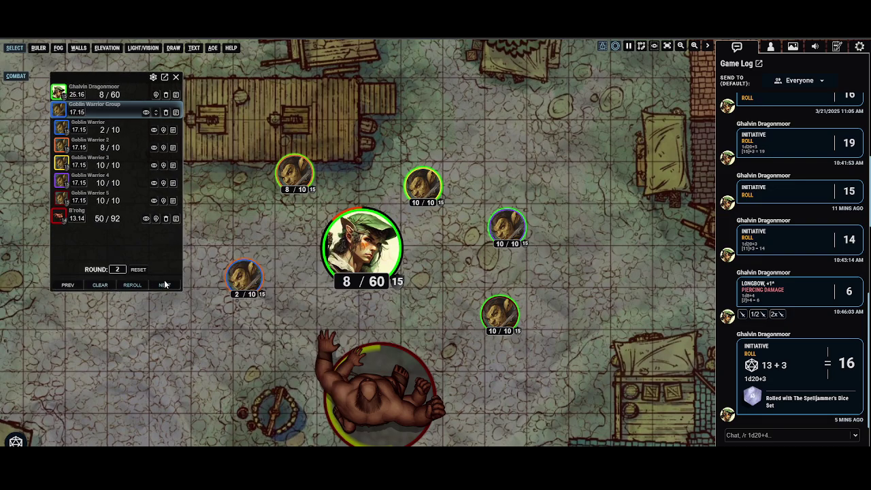
{"action": "left_click", "coordinate": [127, 284]}
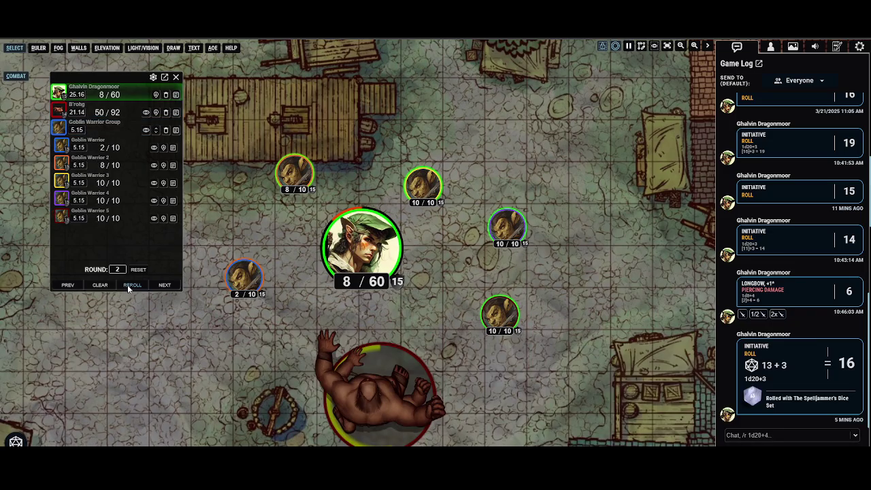
{"action": "left_click", "coordinate": [101, 285]}
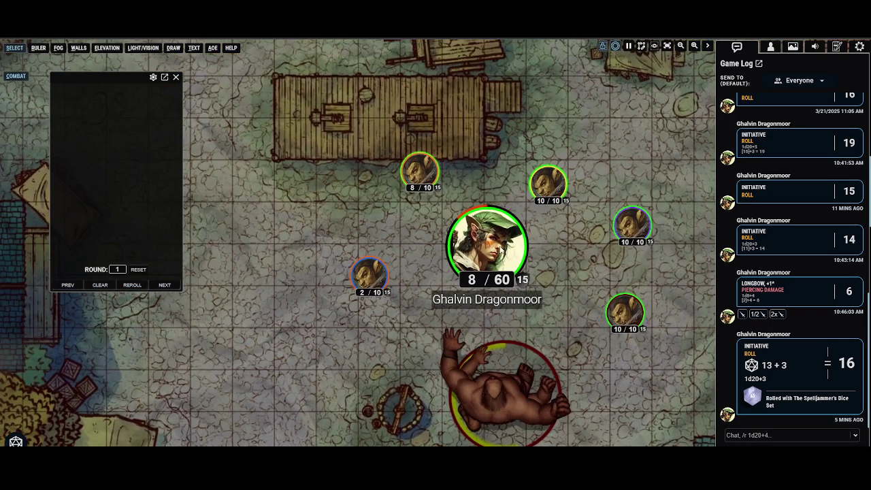
Add Ghalvin Dragonmoor's token back to the combat tracker
{"action": "right_click", "coordinate": [449, 248]}
{"action": "left_click", "coordinate": [446, 264]}
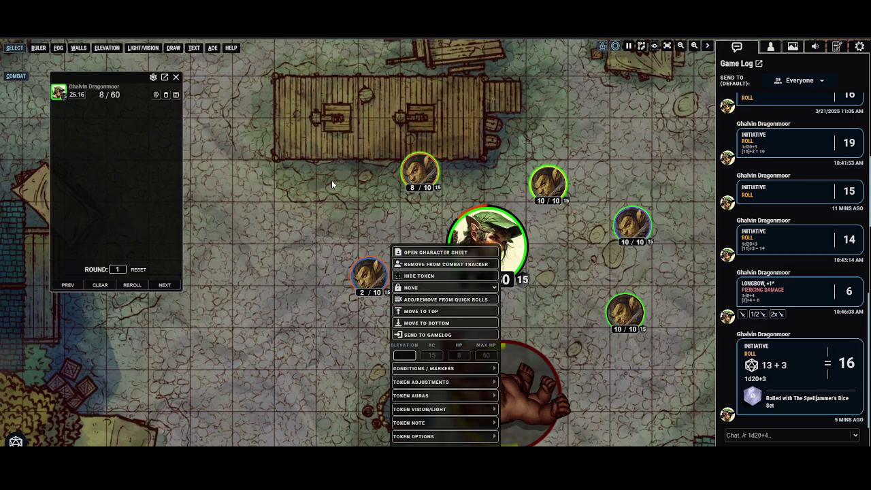
{"action": "left_click", "coordinate": [332, 175]}
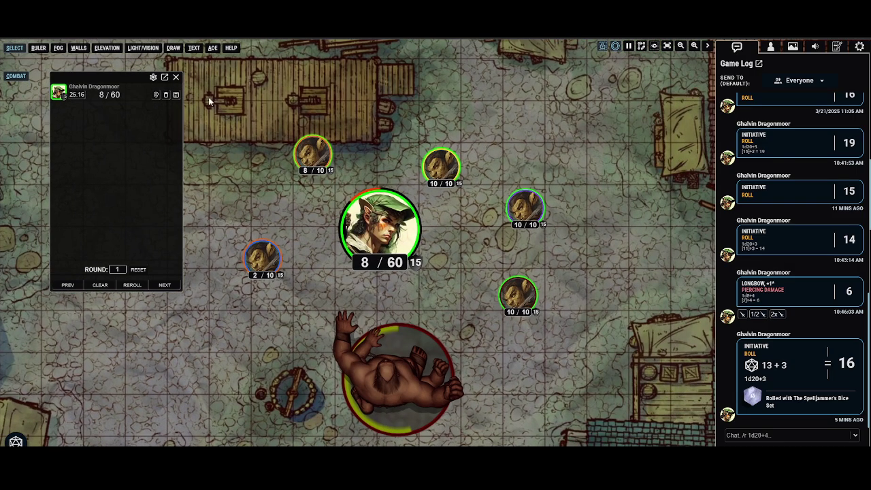
Enable and save Highlight selected token image, then bring up the 2/10 goblin's token options
{"action": "left_click", "coordinate": [152, 77]}
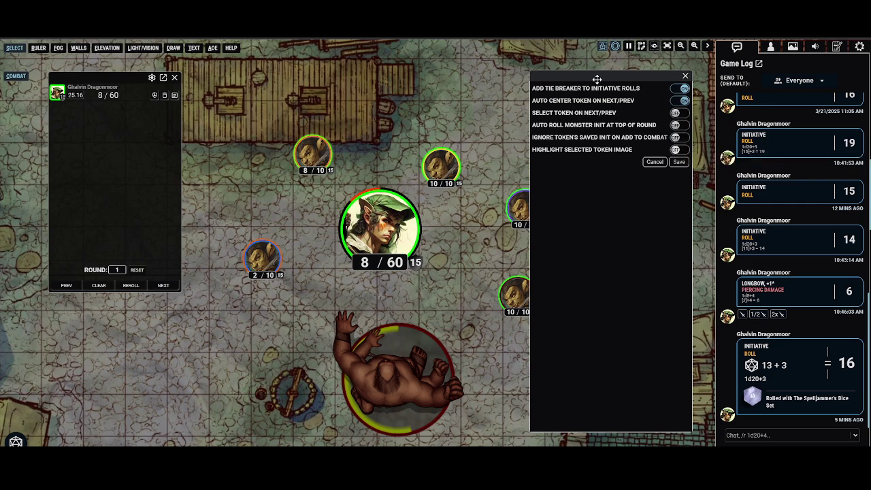
{"action": "left_click_drag", "start_coordinate": [598, 80], "coordinate": [580, 79]}
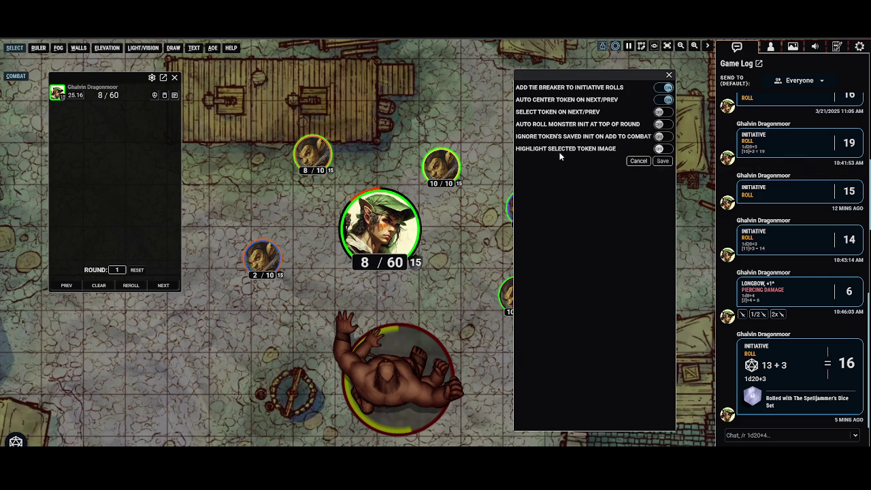
{"action": "left_click", "coordinate": [659, 148]}
{"action": "left_click", "coordinate": [663, 162]}
{"action": "left_click", "coordinate": [263, 267]}
{"action": "right_click", "coordinate": [263, 267]}
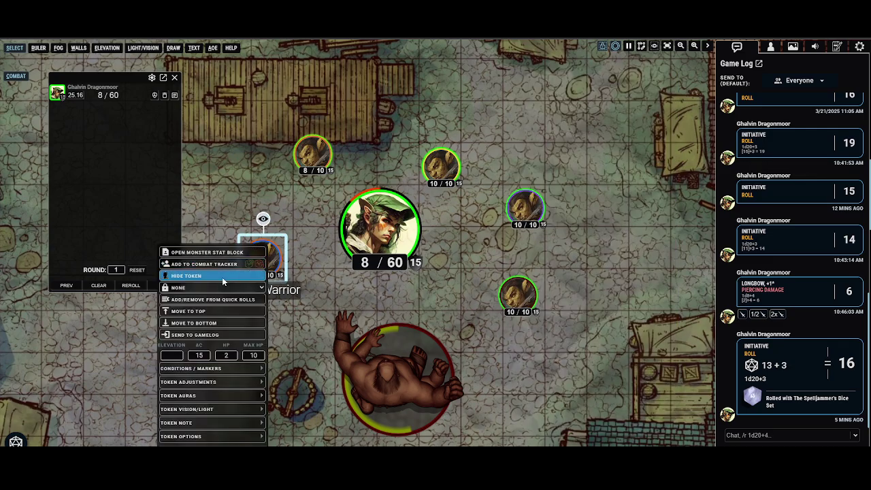
Add the goblin warrior and B'rohg to the combat tracker
{"action": "left_click", "coordinate": [206, 265]}
{"action": "left_click", "coordinate": [391, 366]}
{"action": "left_click", "coordinate": [389, 371]}
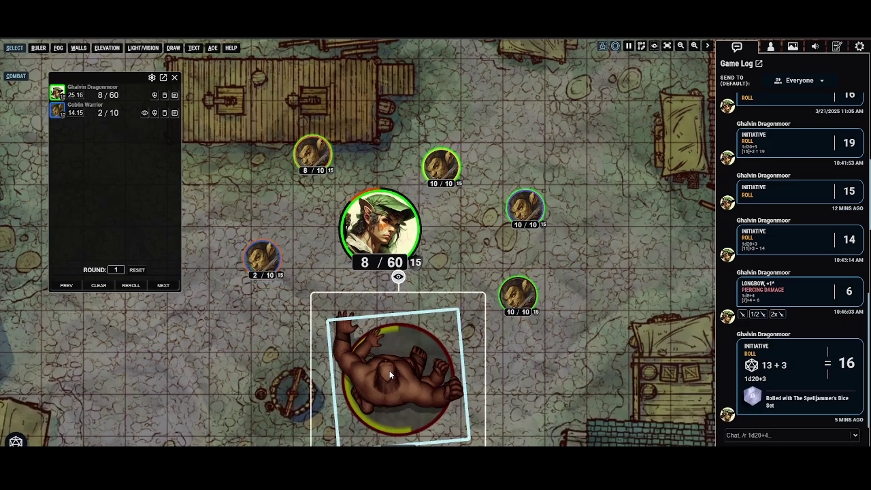
{"action": "right_click", "coordinate": [389, 371]}
{"action": "left_click", "coordinate": [326, 265]}
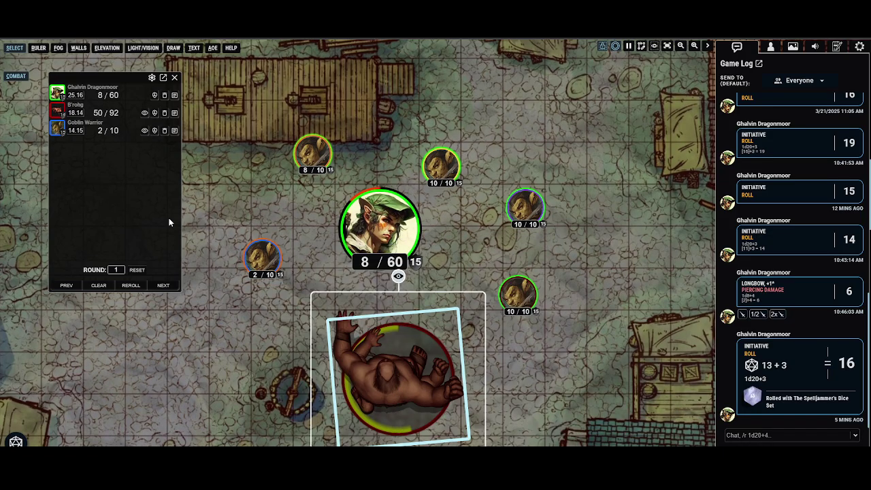
Step through the turns into round 2 on the ranger's turn and reopen the settings
{"action": "left_click", "coordinate": [163, 285]}
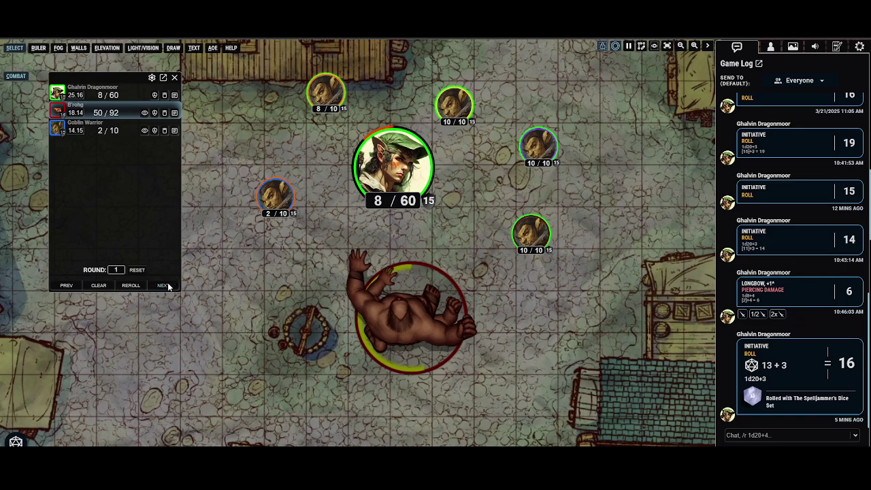
{"action": "left_click", "coordinate": [165, 285]}
{"action": "left_click", "coordinate": [171, 286]}
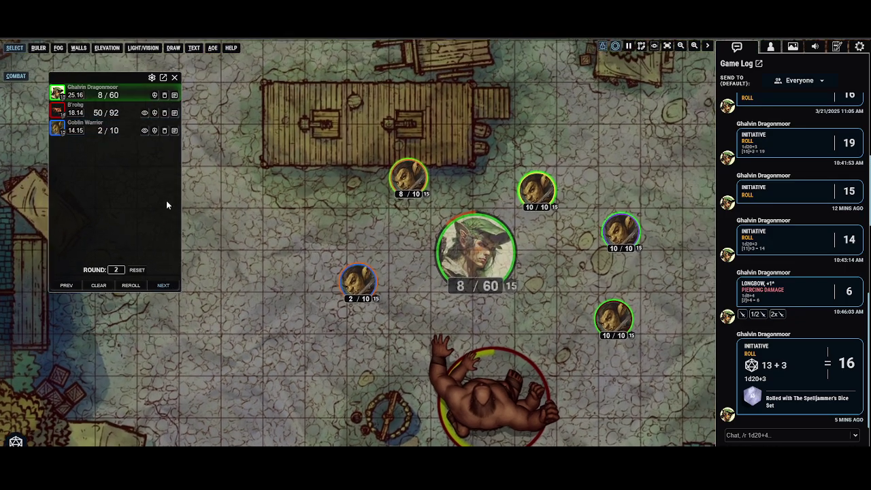
{"action": "left_click", "coordinate": [152, 79]}
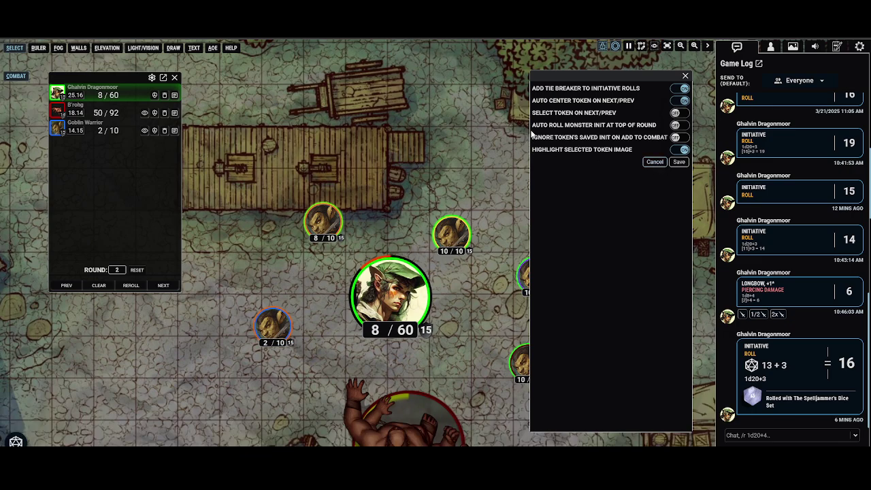
Turn off Highlight selected token image and save the combat settings
{"action": "left_click", "coordinate": [678, 149]}
{"action": "left_click", "coordinate": [680, 162]}
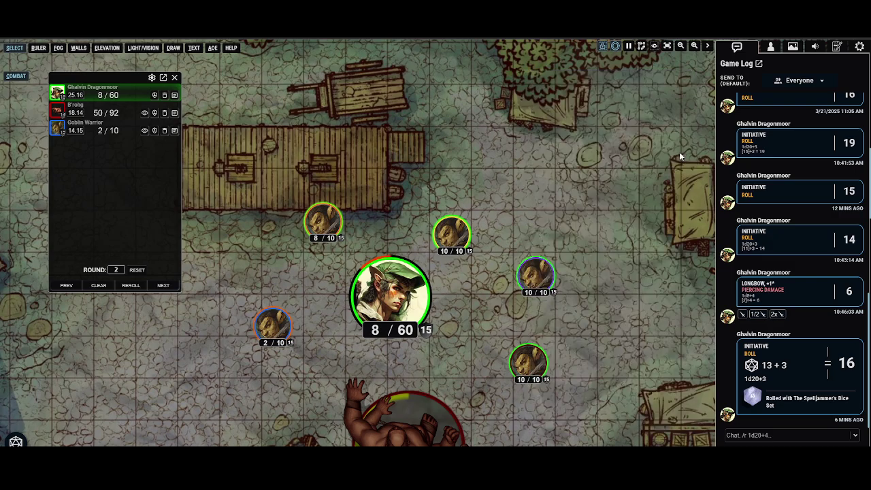
{"action": "left_click", "coordinate": [152, 77]}
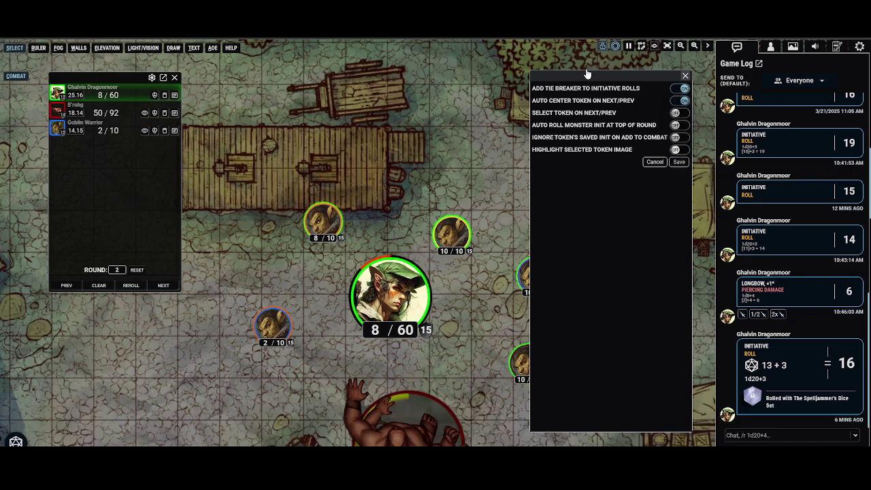
{"action": "left_click", "coordinate": [685, 75]}
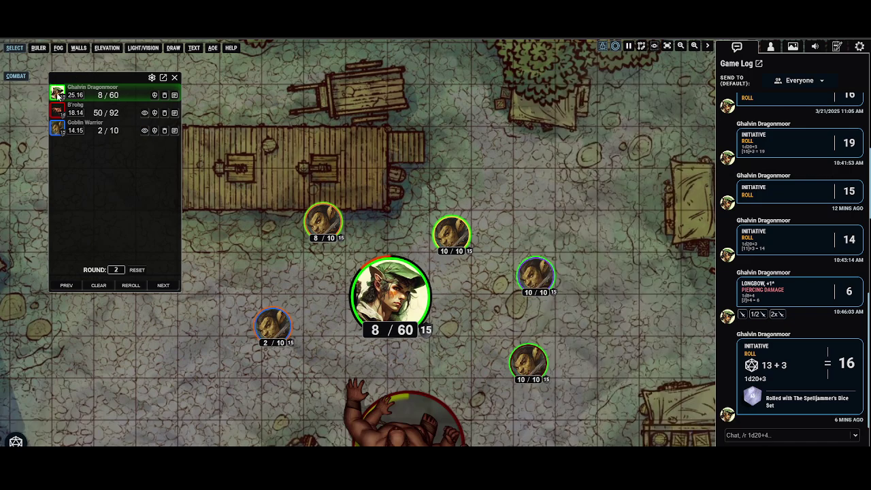
Advance the combat to round 3 with Ghalvin Dragonmoor leading
{"action": "left_click", "coordinate": [149, 77]}
{"action": "left_click", "coordinate": [526, 142]}
{"action": "left_click", "coordinate": [159, 281]}
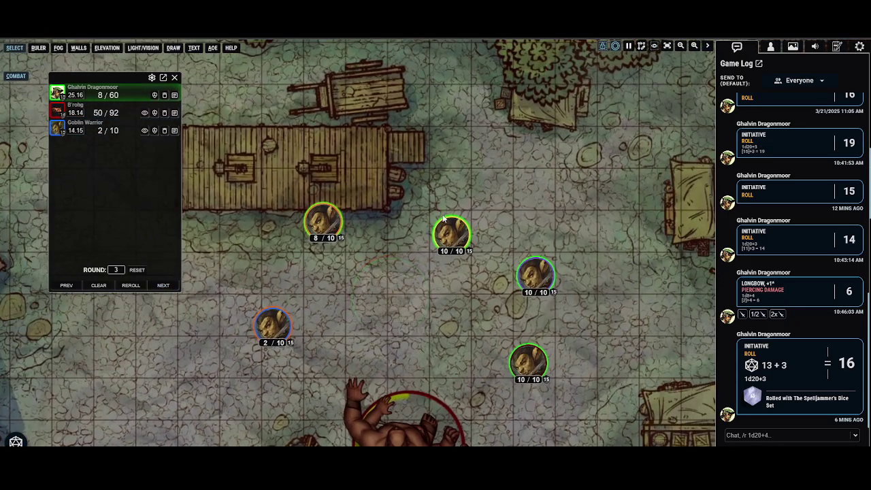
{"action": "left_click_drag", "start_coordinate": [444, 217], "coordinate": [409, 167]}
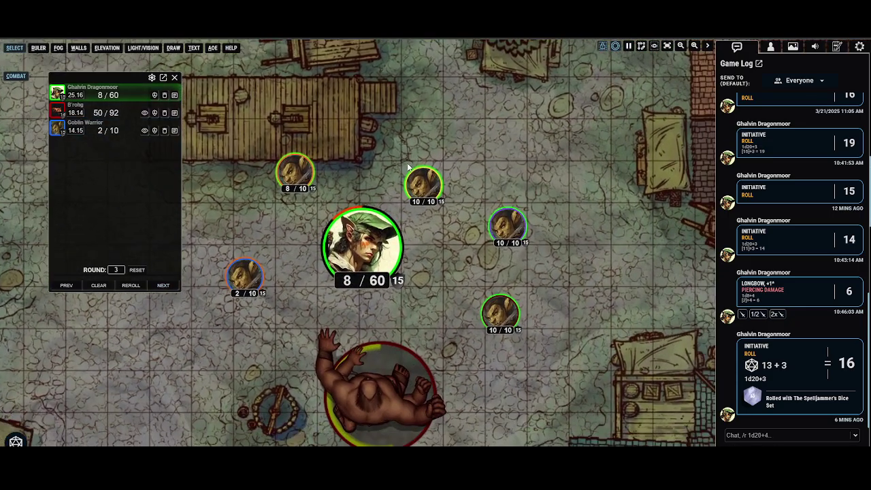
{"action": "left_click", "coordinate": [101, 96]}
{"action": "left_click", "coordinate": [98, 113]}
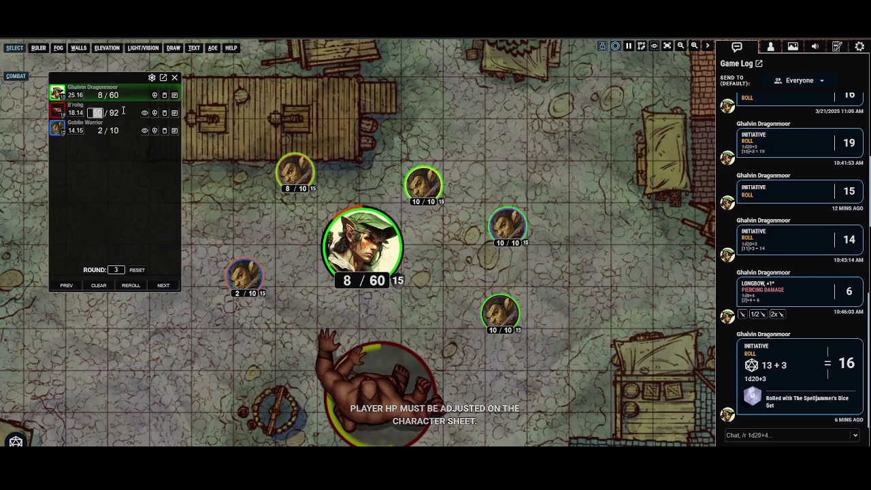
{"action": "type", "text": "44"}
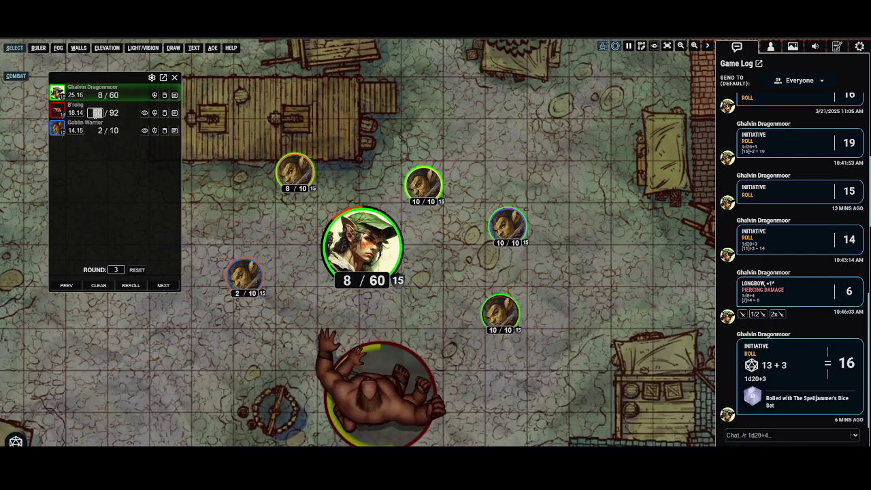
{"action": "key", "text": "BackSpace"}
{"action": "type", "text": "-10"}
{"action": "key", "text": "Return"}
{"action": "double_click", "coordinate": [95, 113]}
{"action": "key", "text": "BackSpace"}
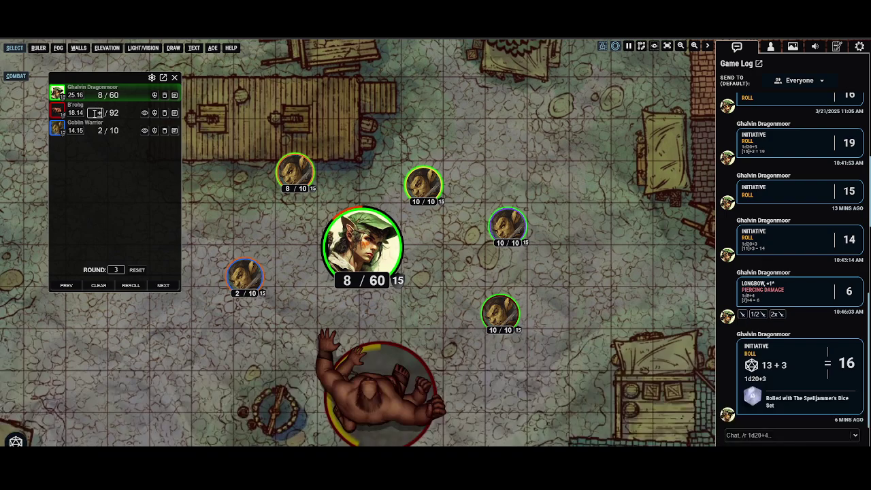
{"action": "type", "text": "50"}
{"action": "left_click", "coordinate": [218, 219]}
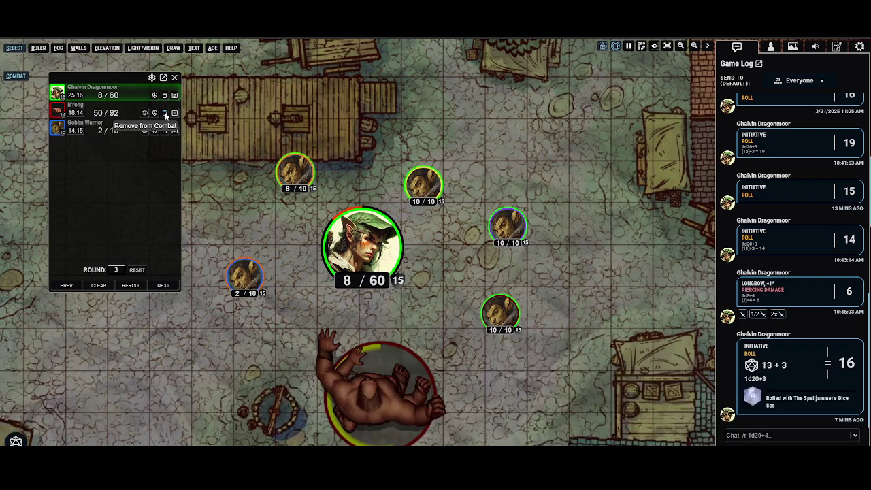
Remove B'rohg from combat and add its token back to the tracker
{"action": "left_click", "coordinate": [165, 115]}
{"action": "right_click", "coordinate": [358, 390]}
{"action": "left_click", "coordinate": [313, 264]}
{"action": "left_click", "coordinate": [215, 173]}
Advance the turns to round 4 on the Goblin Warrior's turn, closing the stat block afterwards
{"action": "left_click", "coordinate": [175, 113]}
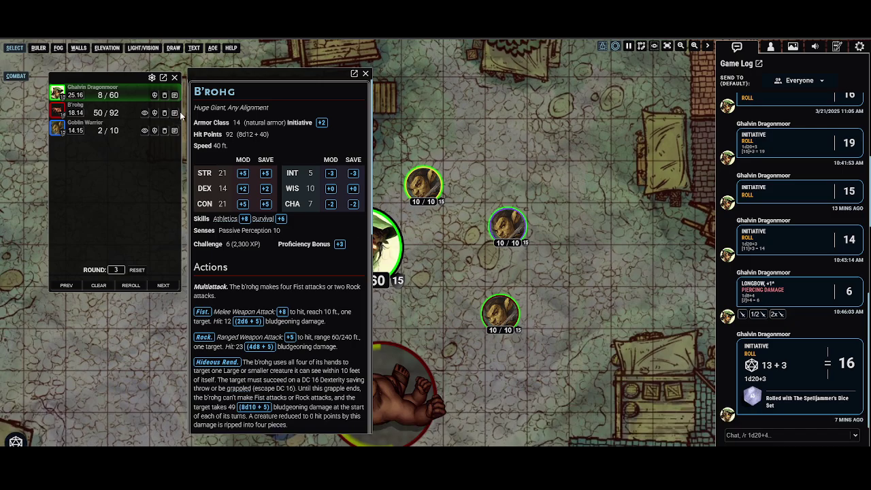
{"action": "left_click", "coordinate": [167, 286]}
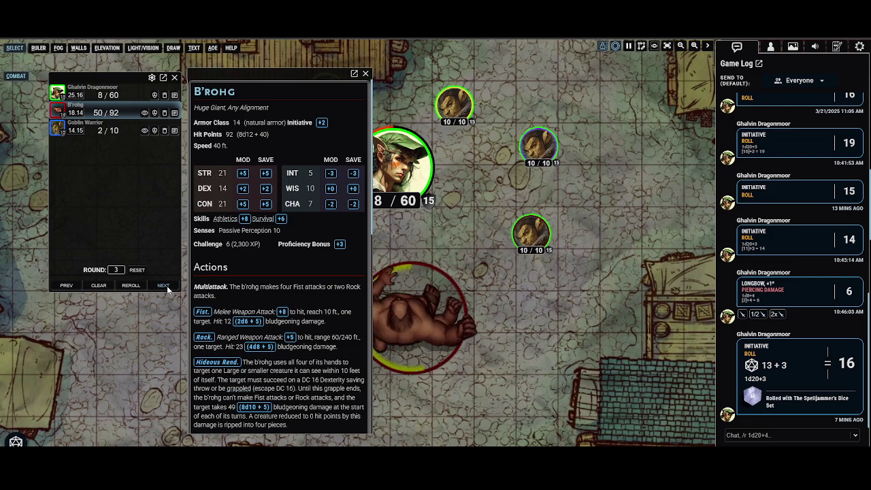
{"action": "left_click", "coordinate": [164, 285]}
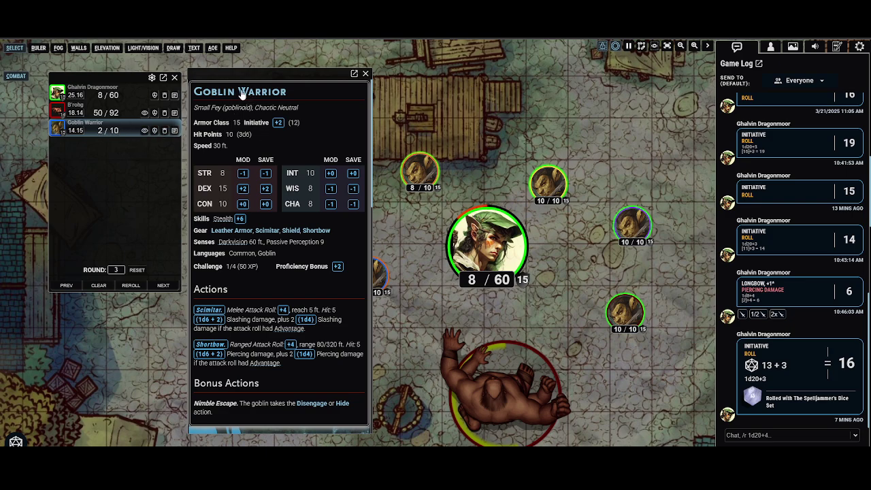
{"action": "left_click", "coordinate": [163, 286]}
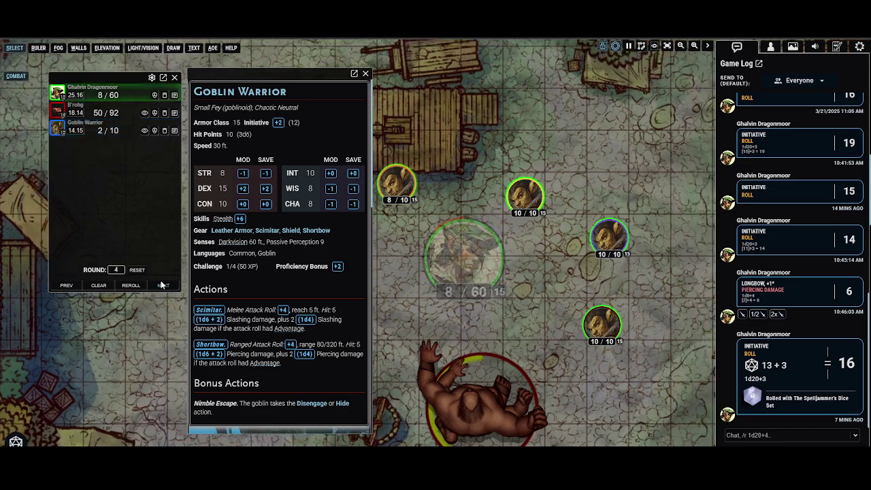
{"action": "left_click", "coordinate": [163, 286]}
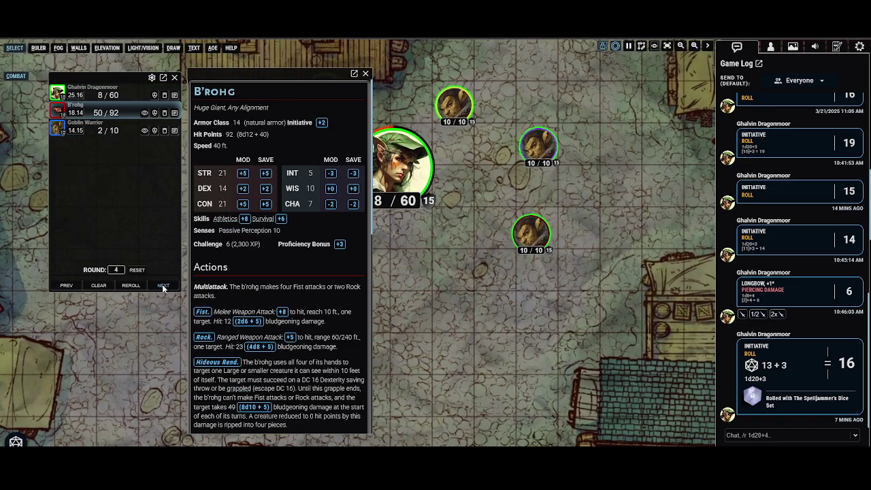
{"action": "left_click", "coordinate": [162, 285]}
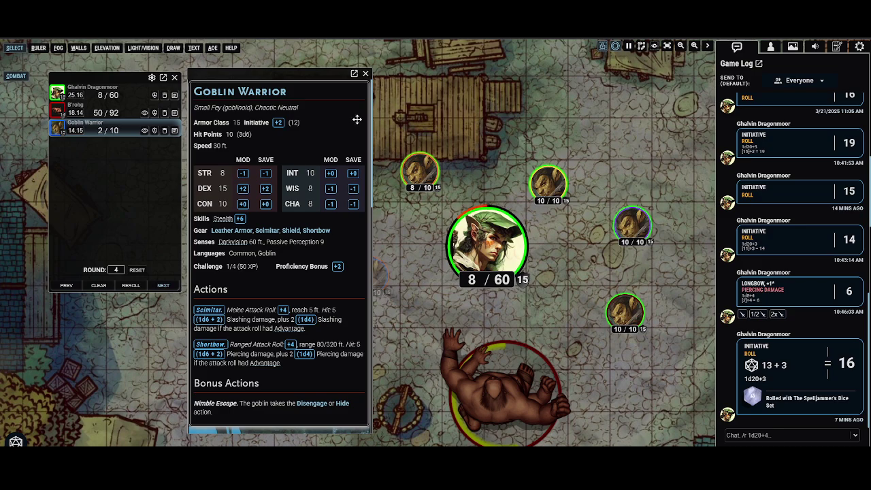
{"action": "left_click", "coordinate": [366, 73]}
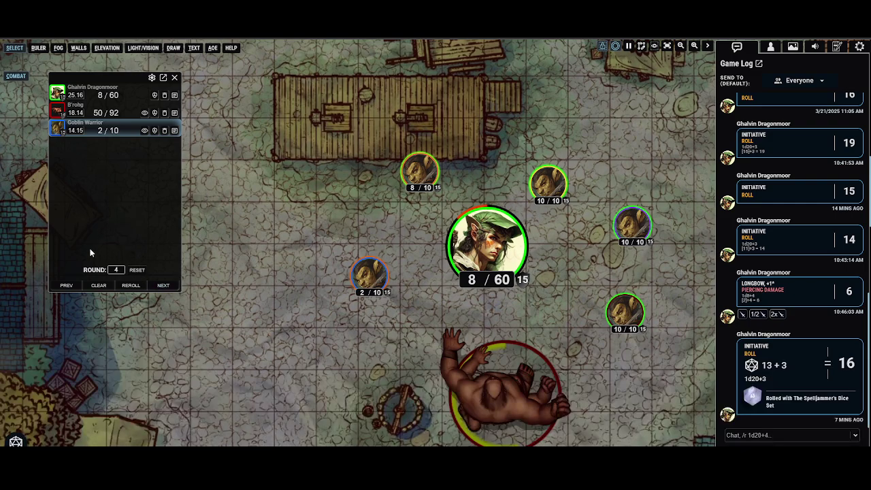
Step back a turn, reset combat to round 1, then advance to round 2 on Ghalvin's turn
{"action": "left_click", "coordinate": [66, 285]}
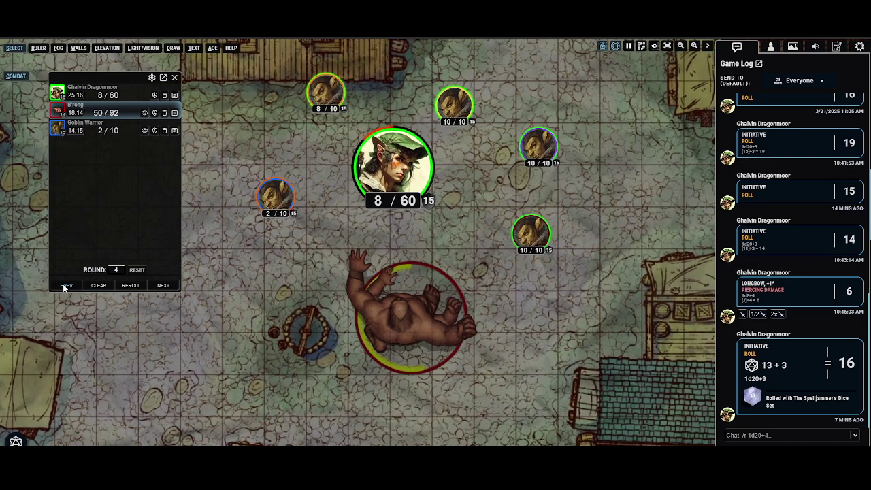
{"action": "left_click", "coordinate": [137, 270]}
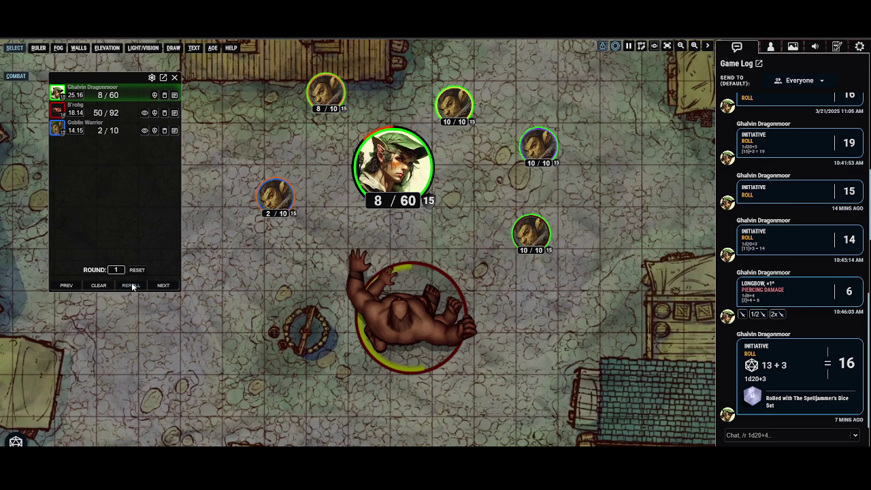
{"action": "left_click", "coordinate": [164, 285]}
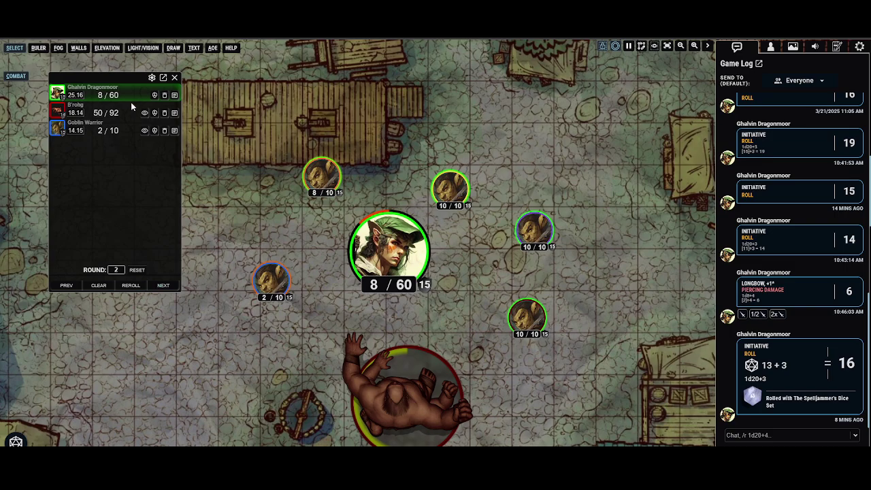
Pop the combat tracker out into its own window and position that window
{"action": "left_click", "coordinate": [163, 78]}
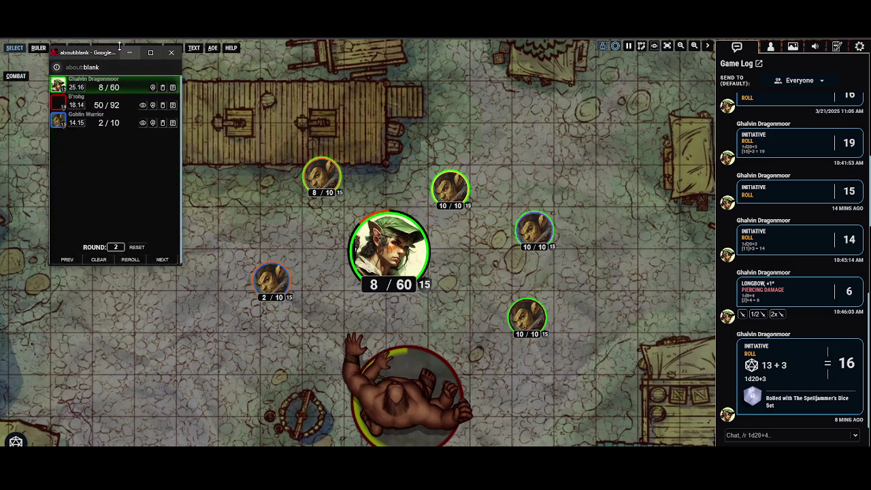
{"action": "left_click_drag", "start_coordinate": [106, 53], "coordinate": [76, 74]}
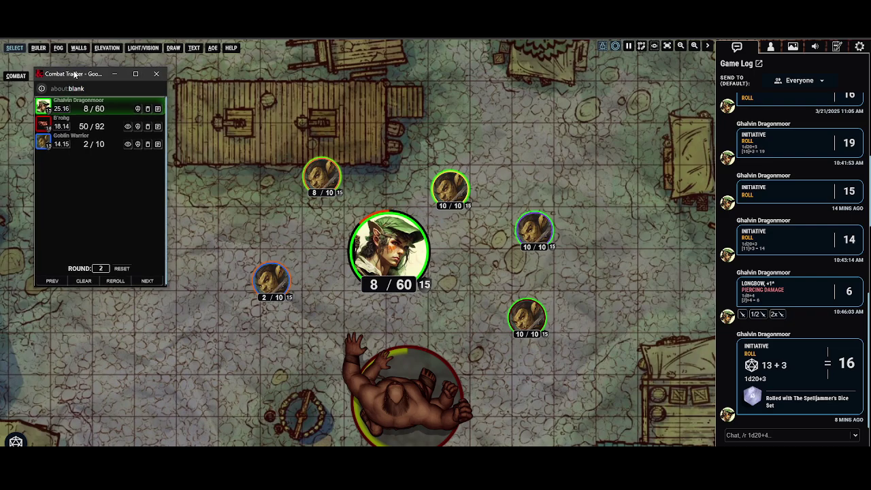